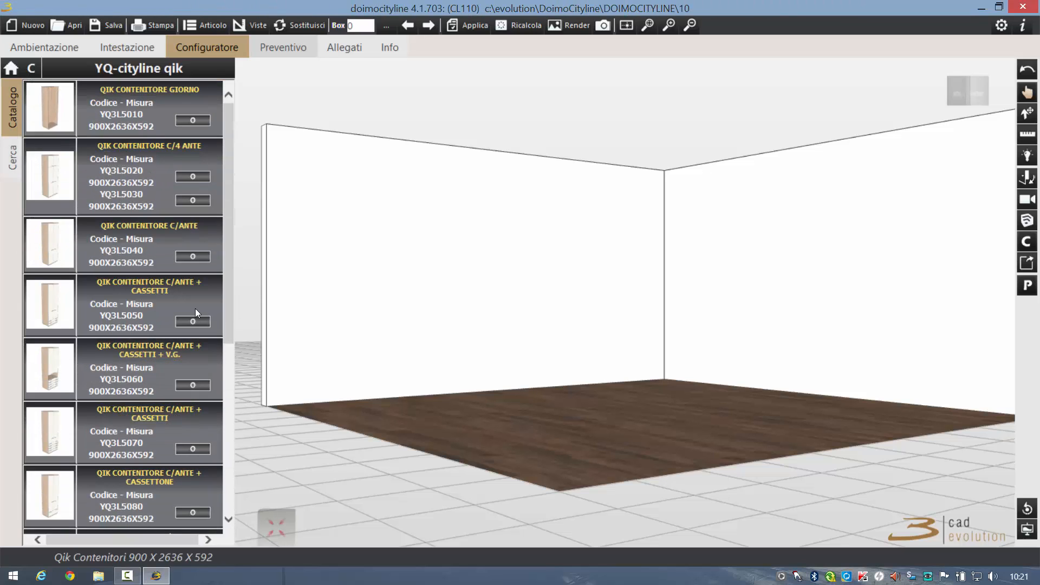
Place a YQ3L5040 door cabinet, 900x2636x592, at the left end of the back wall and close its article details
left_click(194, 258)
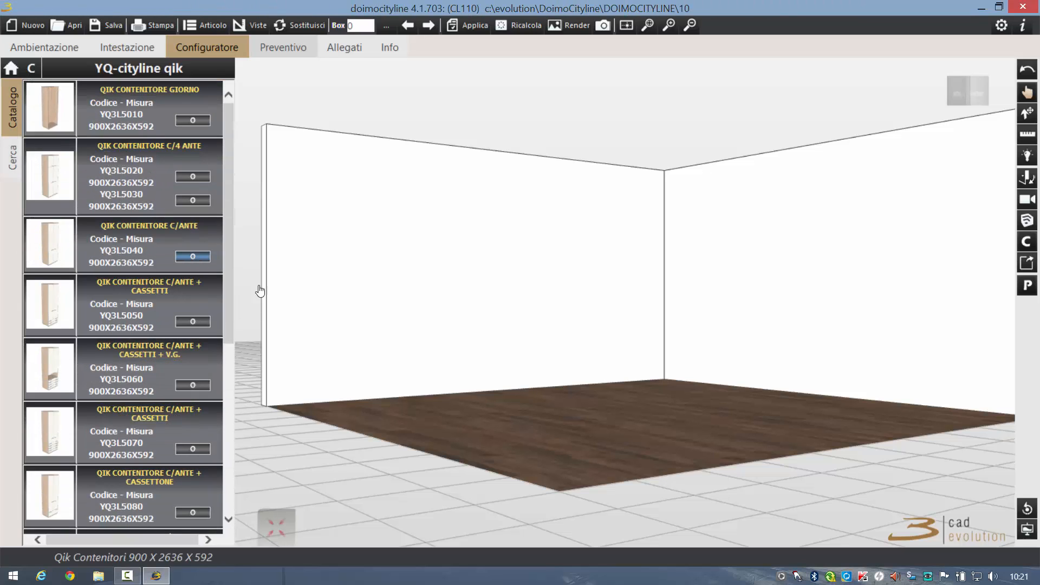
left_click(389, 324)
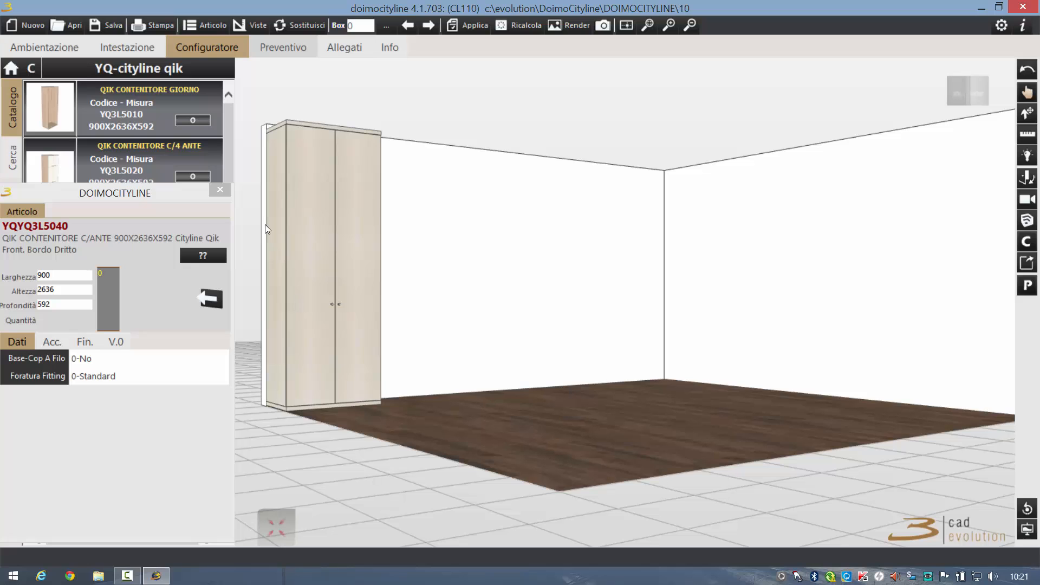
left_click(220, 191)
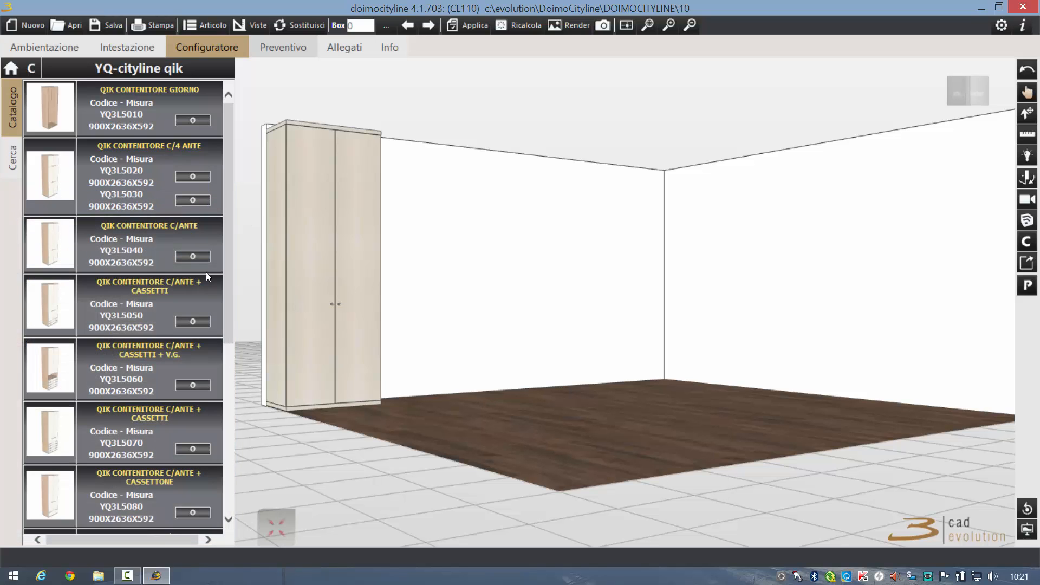
Add a second YQ3L5040 door cabinet beside the first one and undo the placement
left_click(193, 256)
left_click(346, 278)
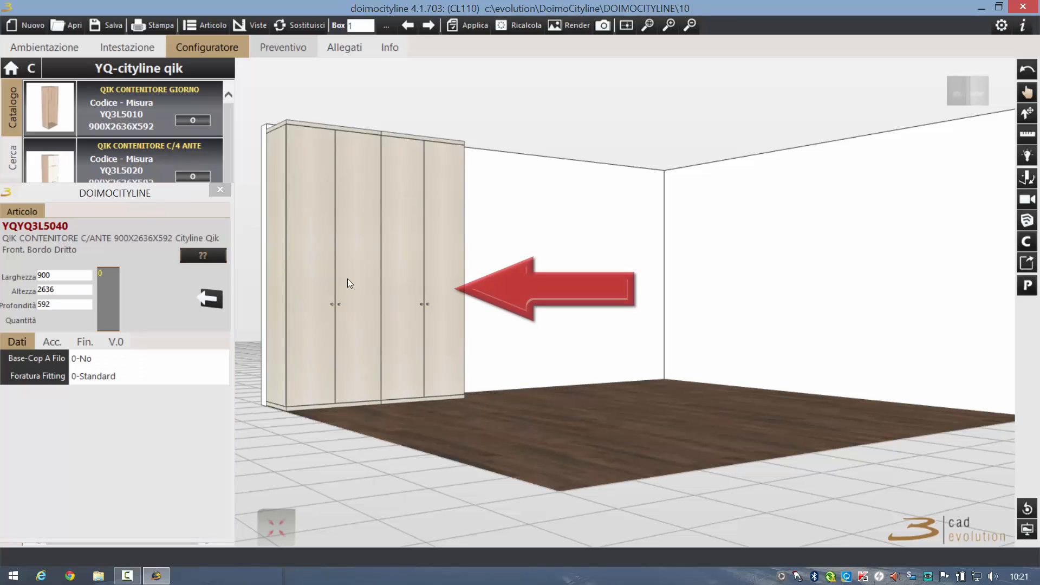
left_click(1027, 72)
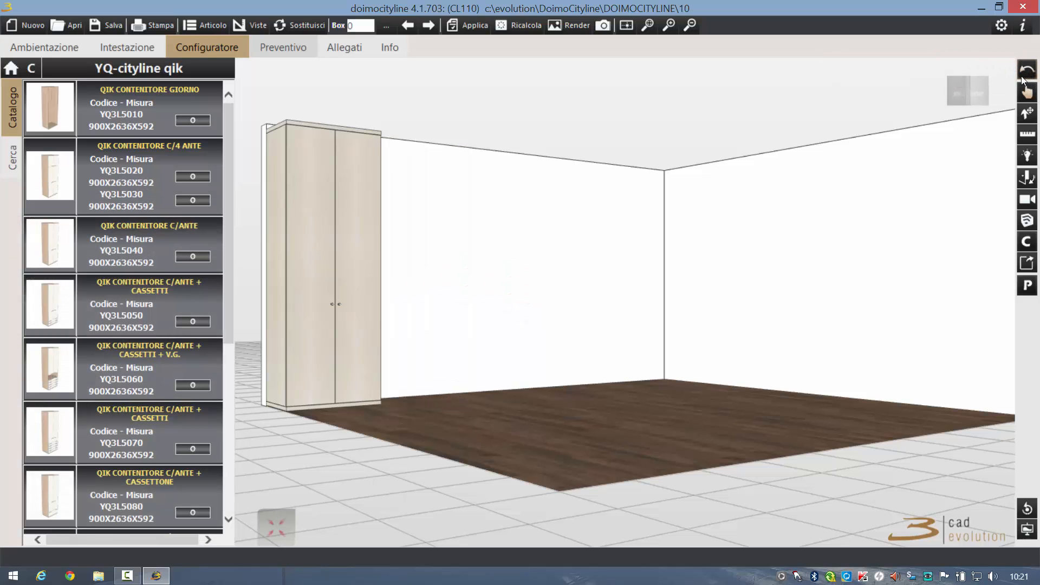
Extend the row with a YQ3L5050 cabinet with doors and drawers, followed by another YQ3L5040 door cabinet
left_click(193, 321)
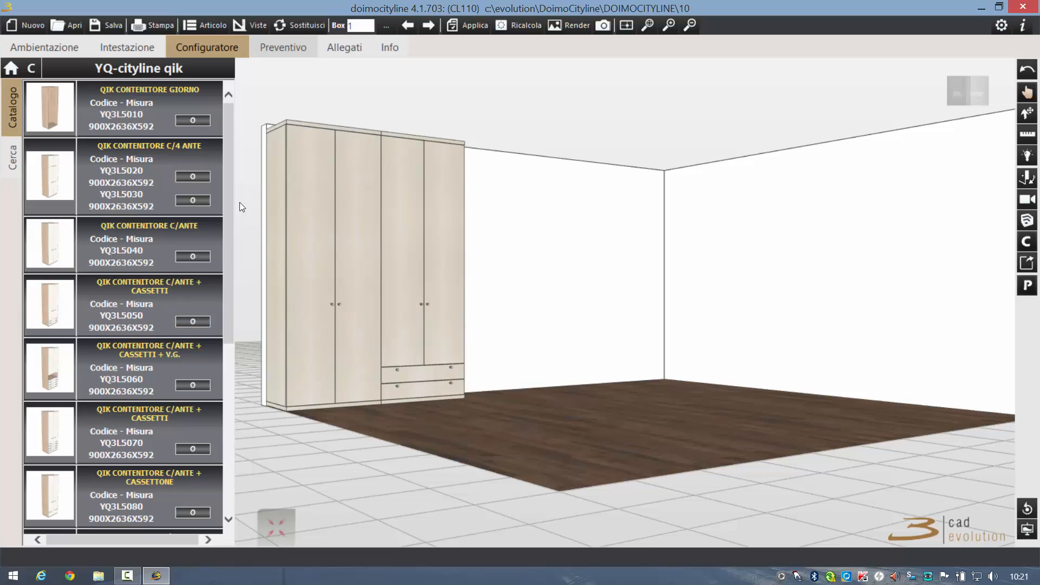
left_click(201, 257)
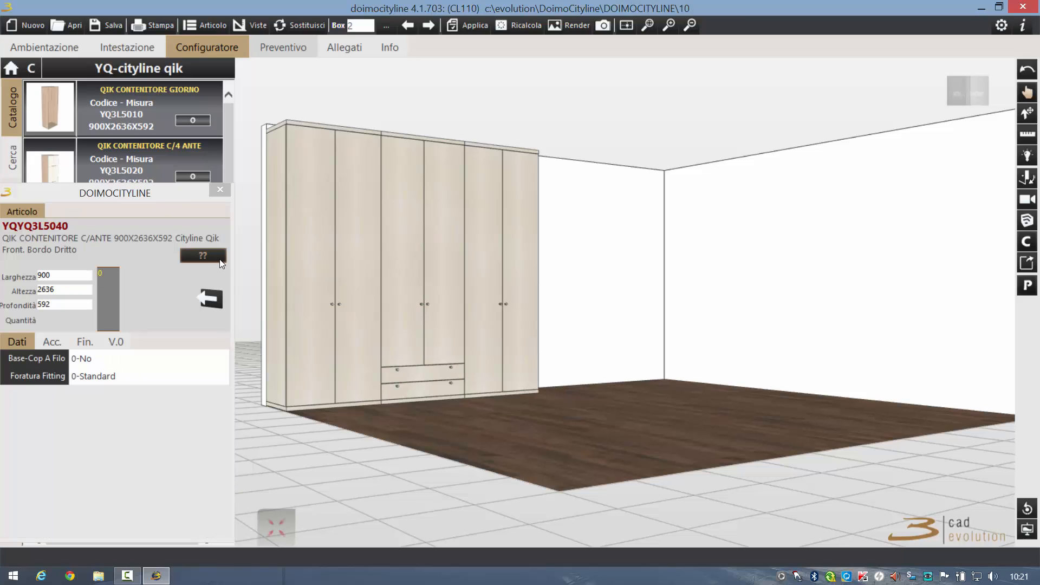
Examine the three-cabinet wardrobe by orbiting, zooming and panning the 3D view
left_click(1028, 91)
left_click_drag(747, 221, 704, 226)
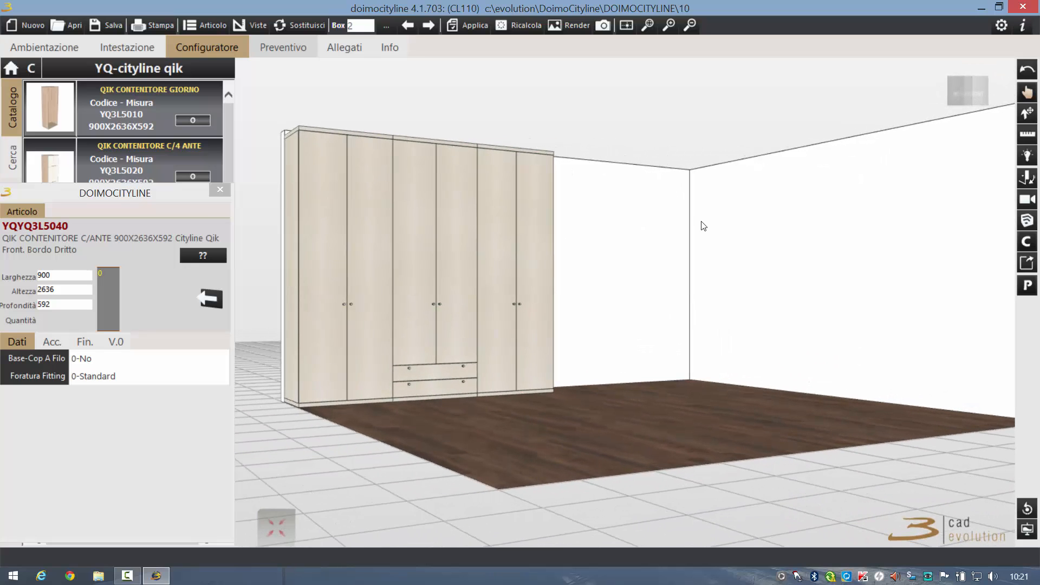
scroll(508, 230, "up", 3)
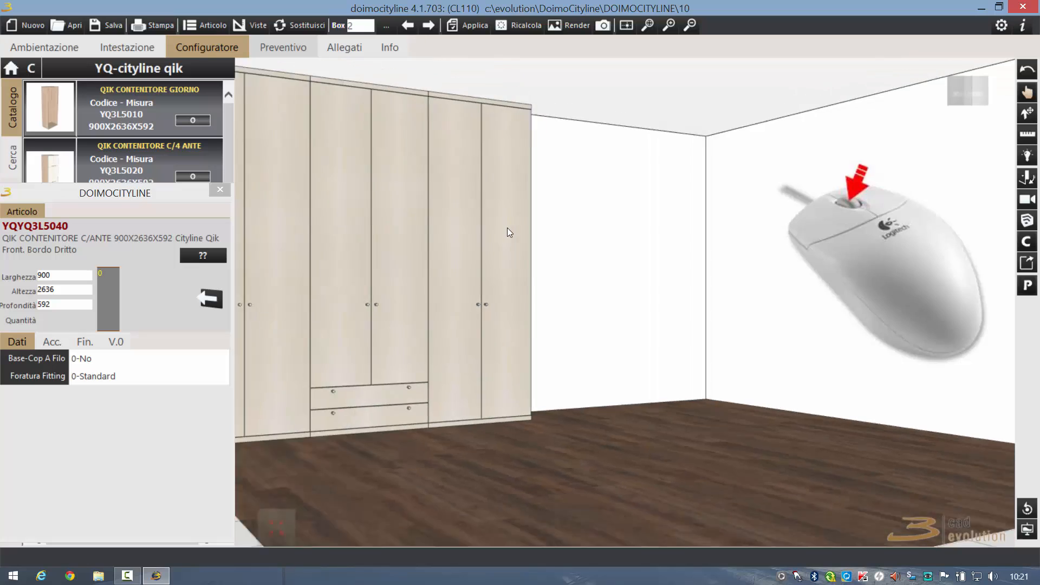
scroll(508, 232, "down", 5)
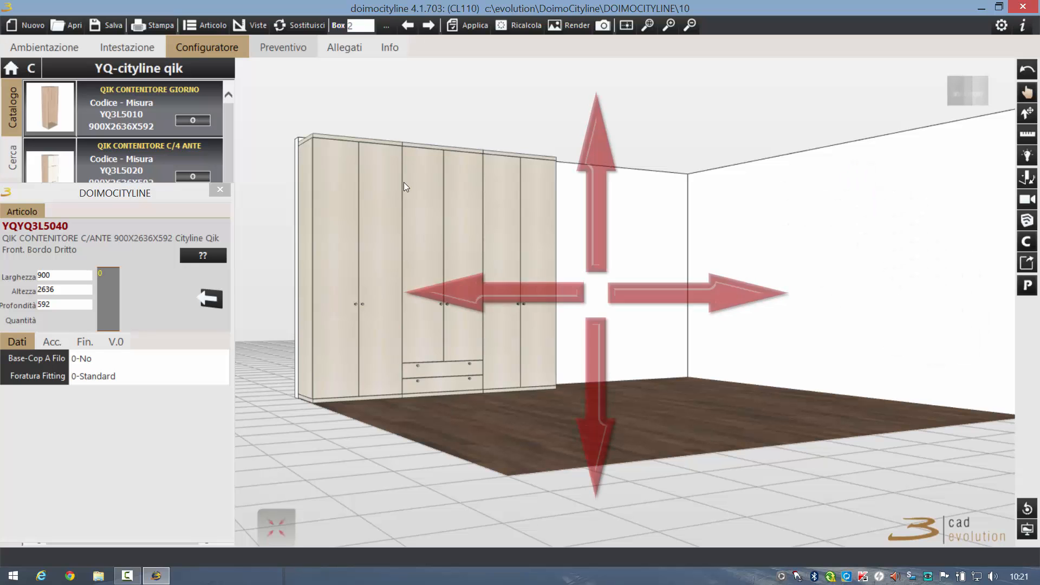
middle_click_drag(445, 241, 564, 223)
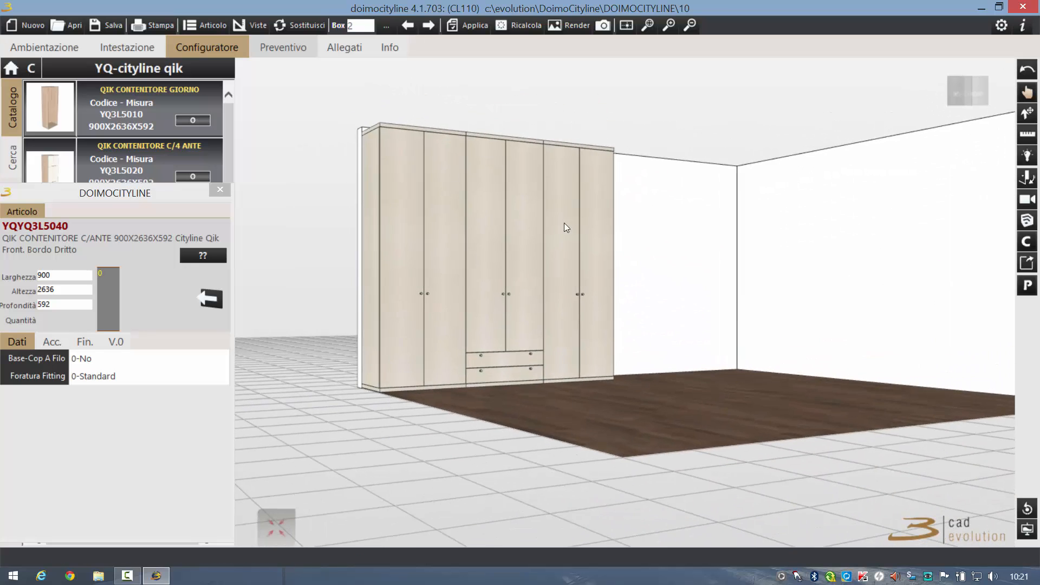
Inspect the room from the front, raised corner and top views, finishing on the front view
left_click(976, 86)
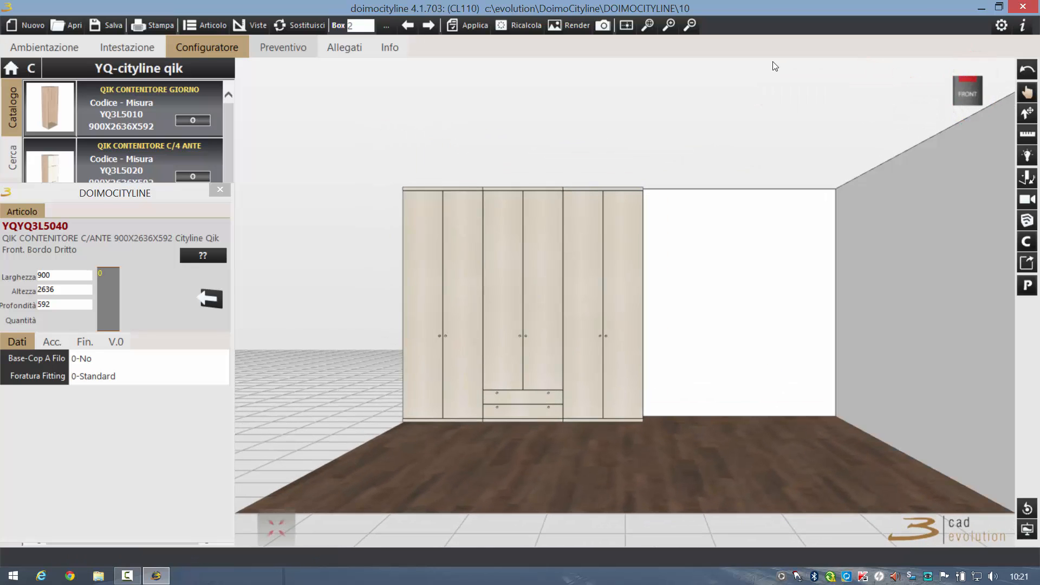
left_click(967, 78)
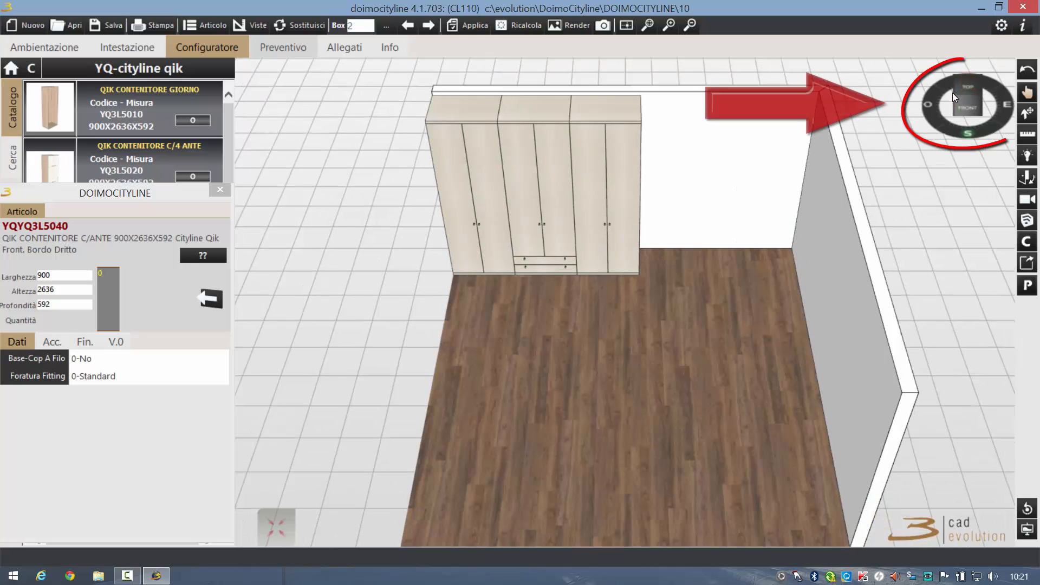
left_click(954, 93)
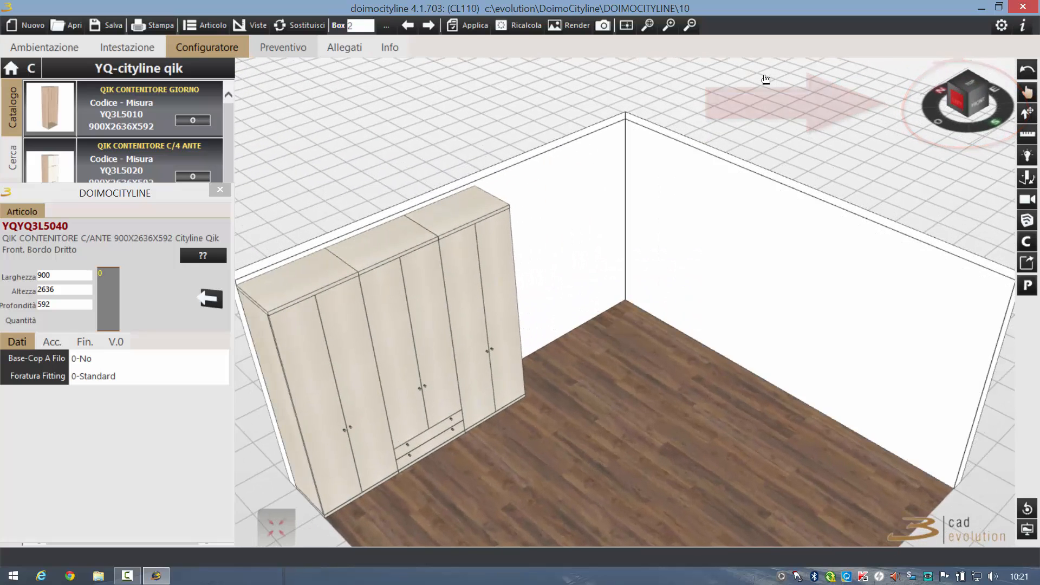
left_click(985, 85)
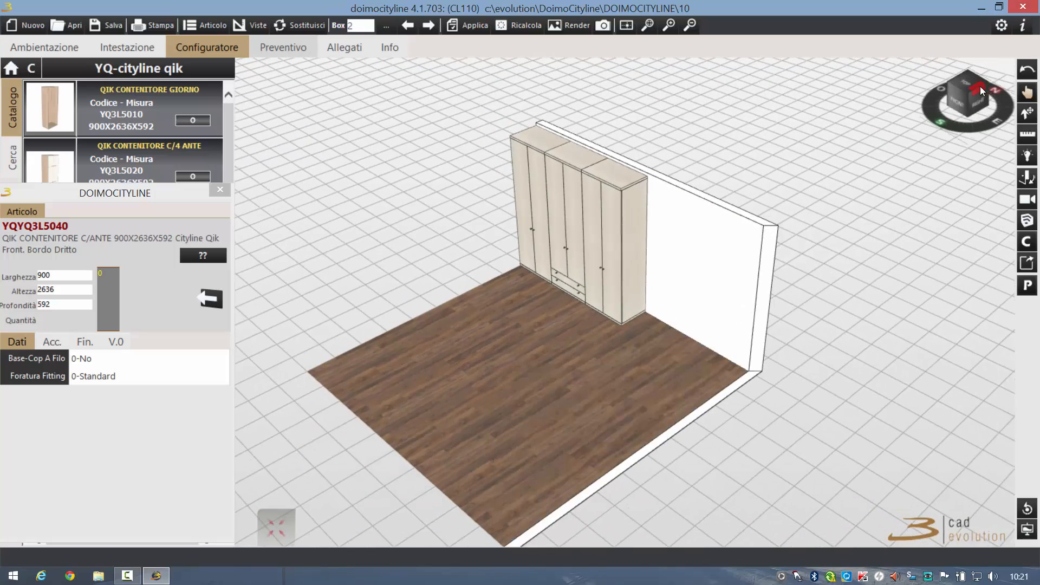
left_click(959, 90)
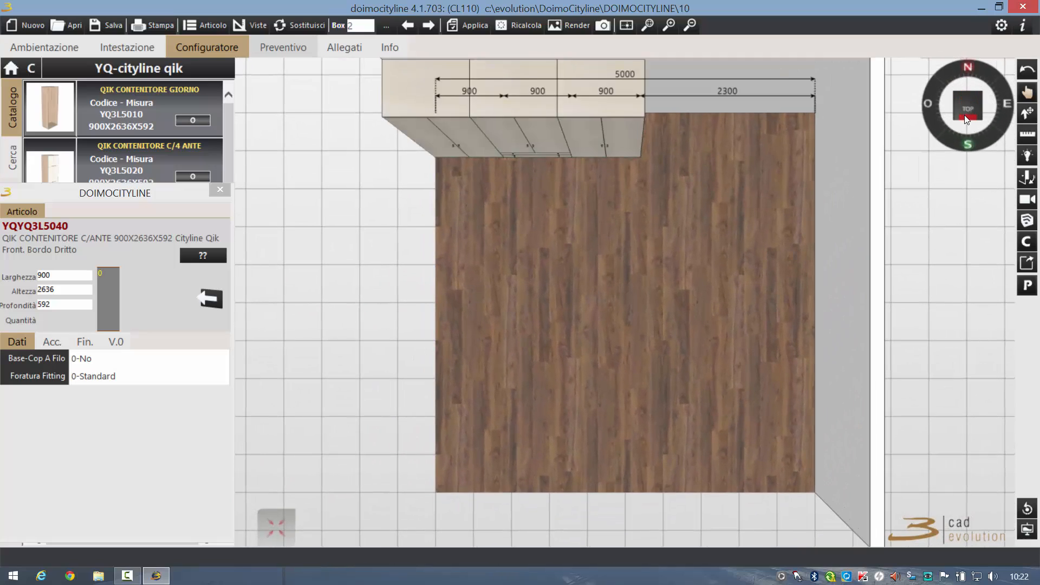
left_click(967, 116)
left_click(969, 111)
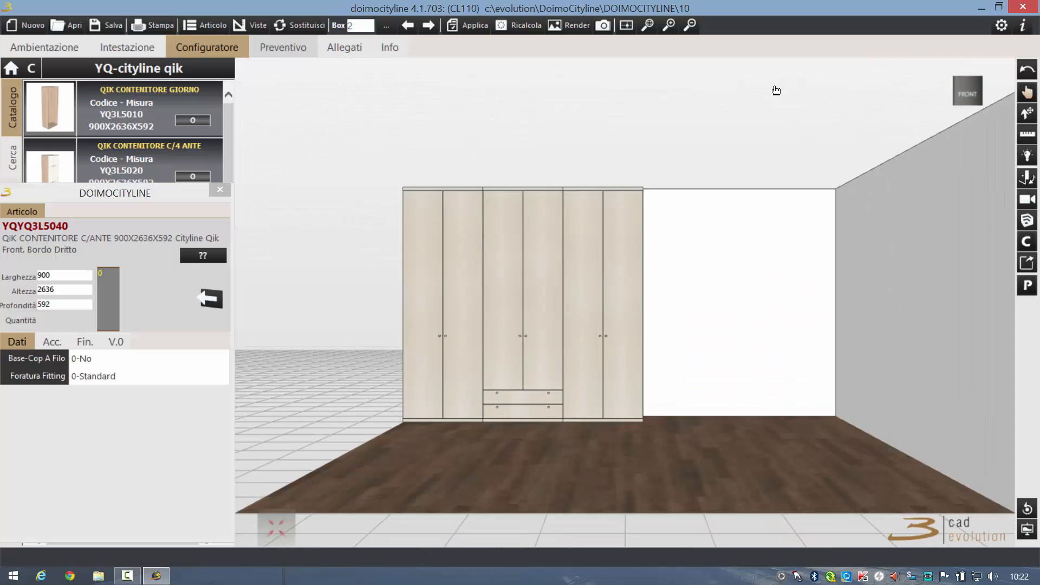
Move the rightmost door cabinet along the back wall to a left distance (Sx) of 2000 mm
left_click(1027, 113)
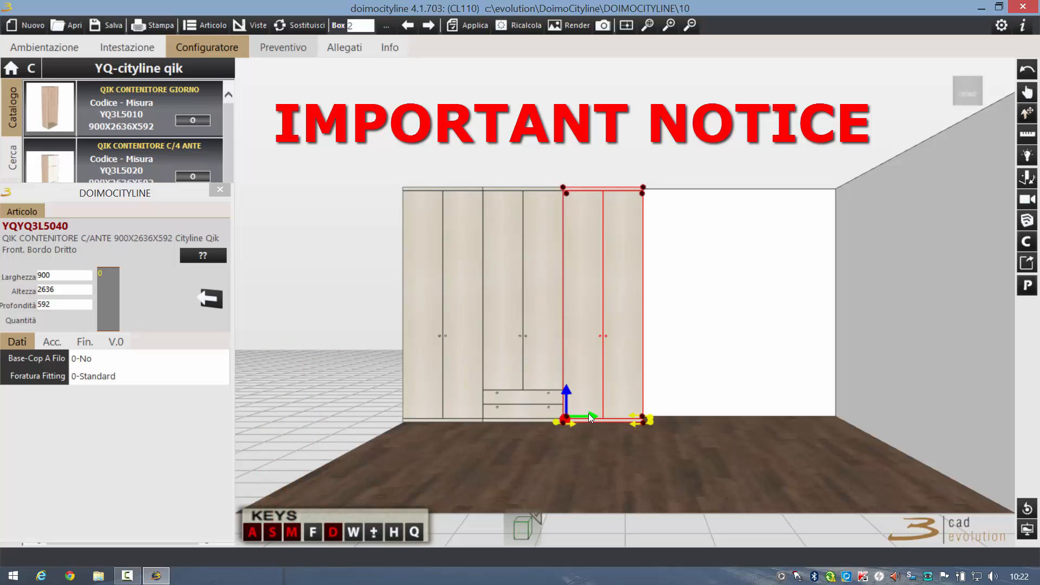
left_click_drag(589, 415, 595, 420)
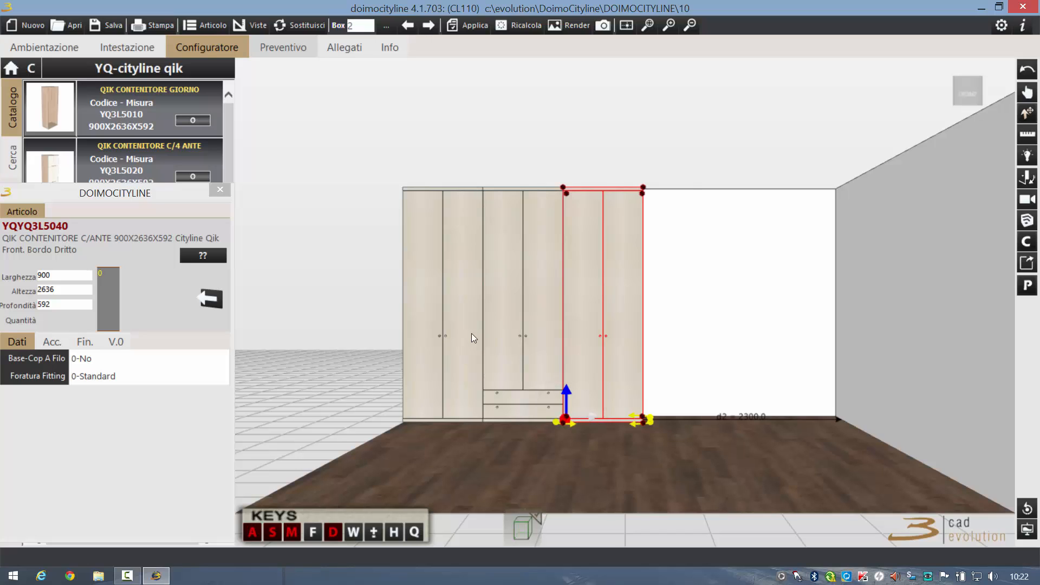
left_click_drag(594, 417, 657, 428)
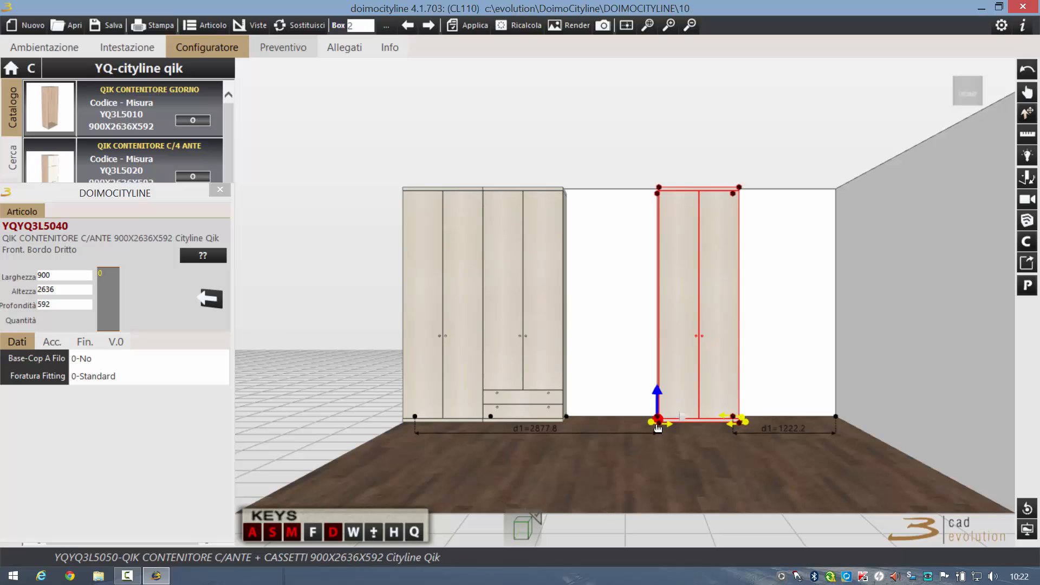
left_click(658, 427)
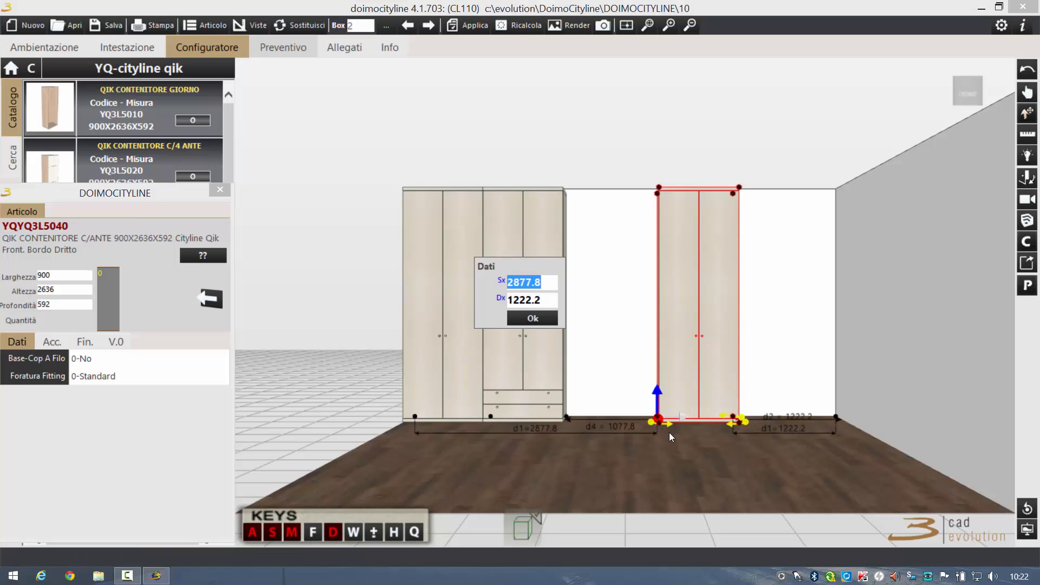
type("2000")
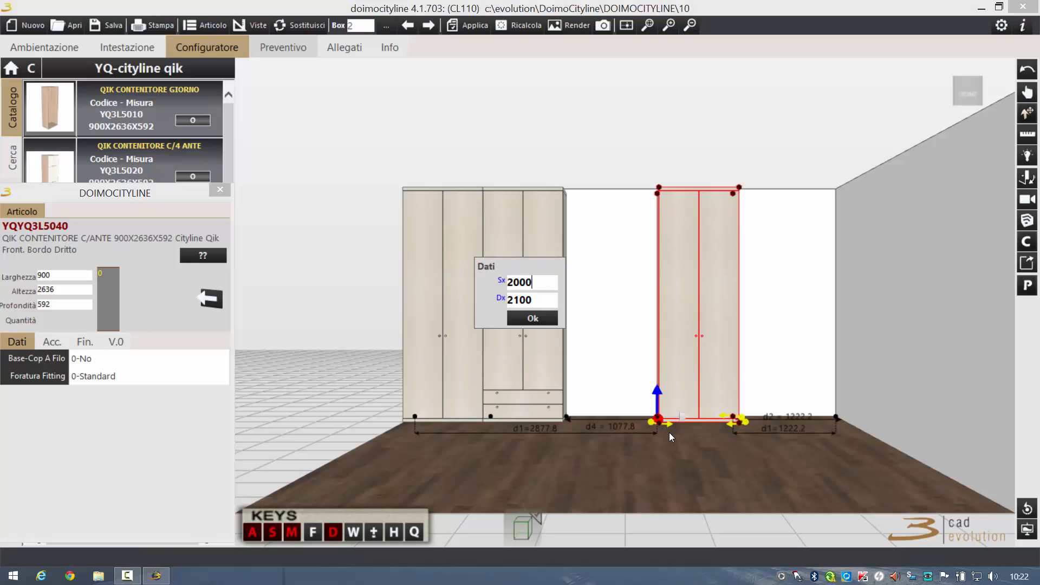
left_click(548, 319)
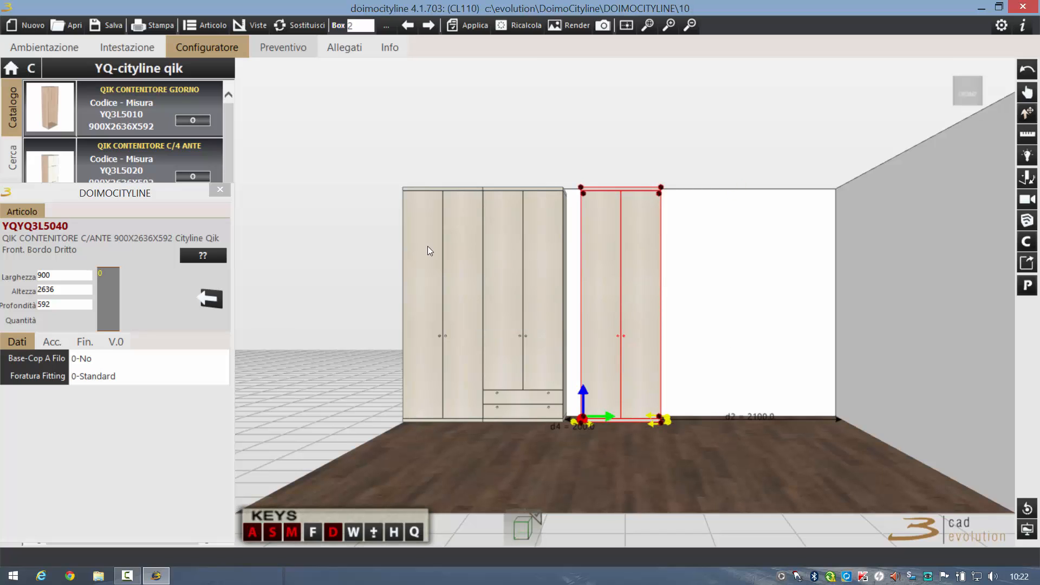
Try to move the middle drawer cabinet toward the separated one, and undo both cabinet moves
left_click(533, 341)
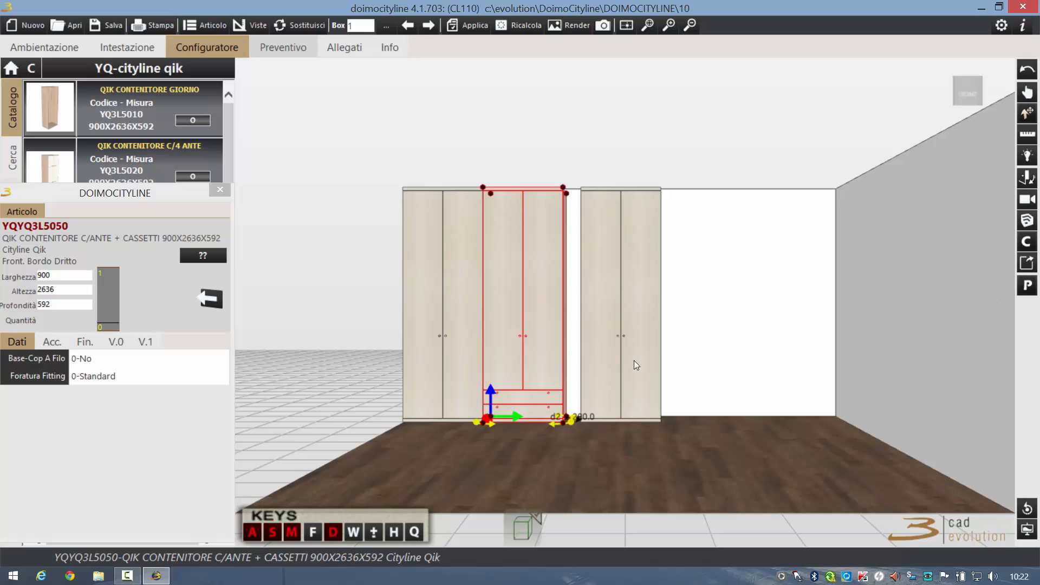
left_click_drag(516, 417, 564, 417)
left_click(1027, 69)
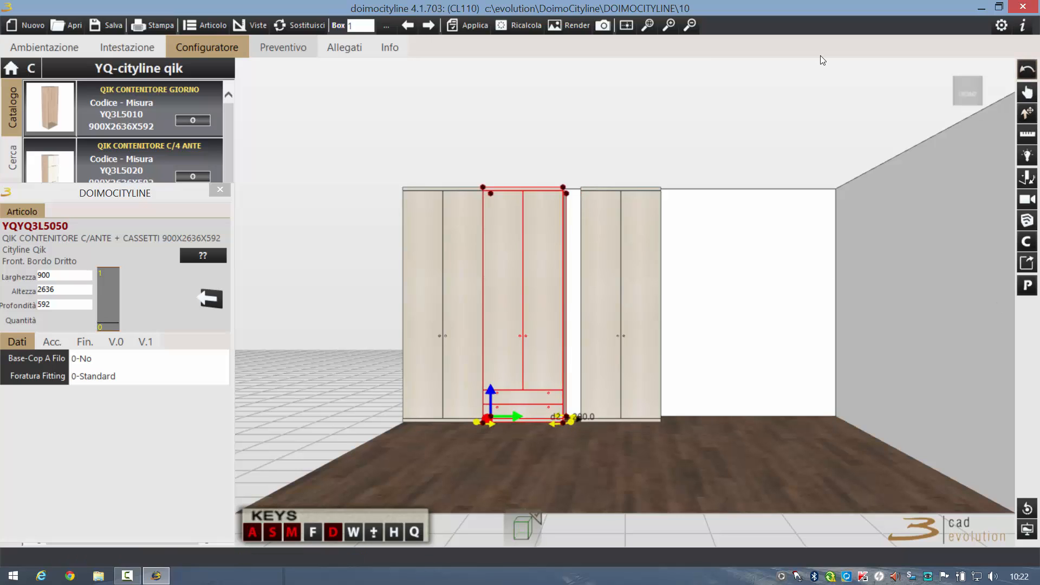
left_click(1027, 70)
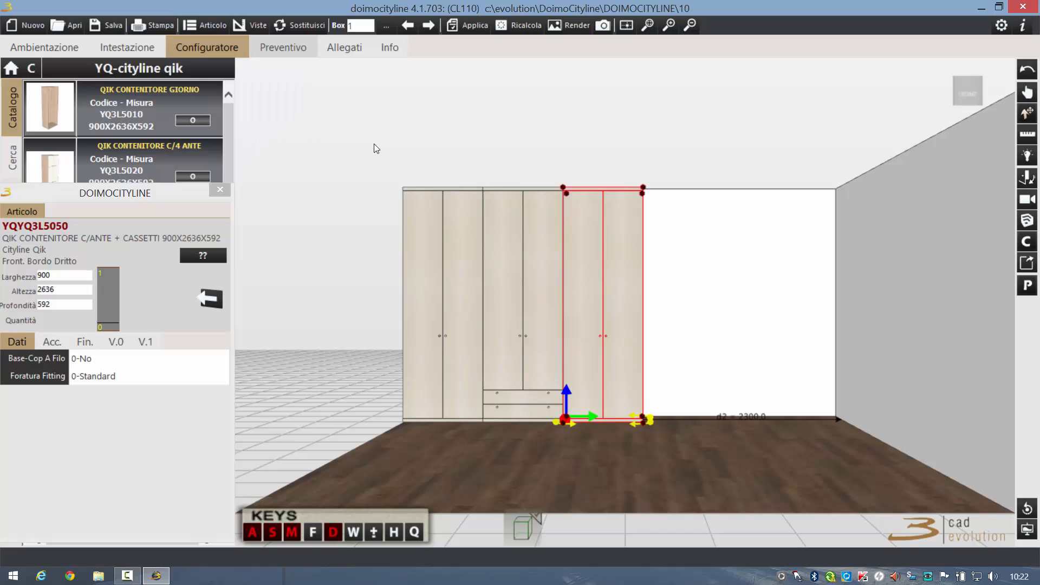
Select all three cabinets, move them together to the right end of the back wall, and undo the move
left_click(548, 309, "shift")
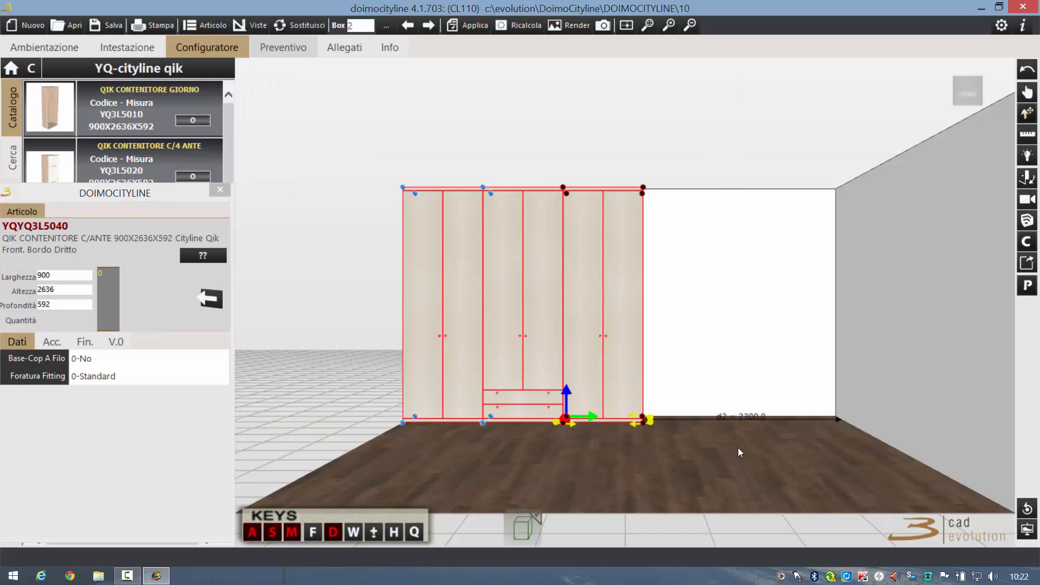
left_click_drag(589, 417, 799, 428)
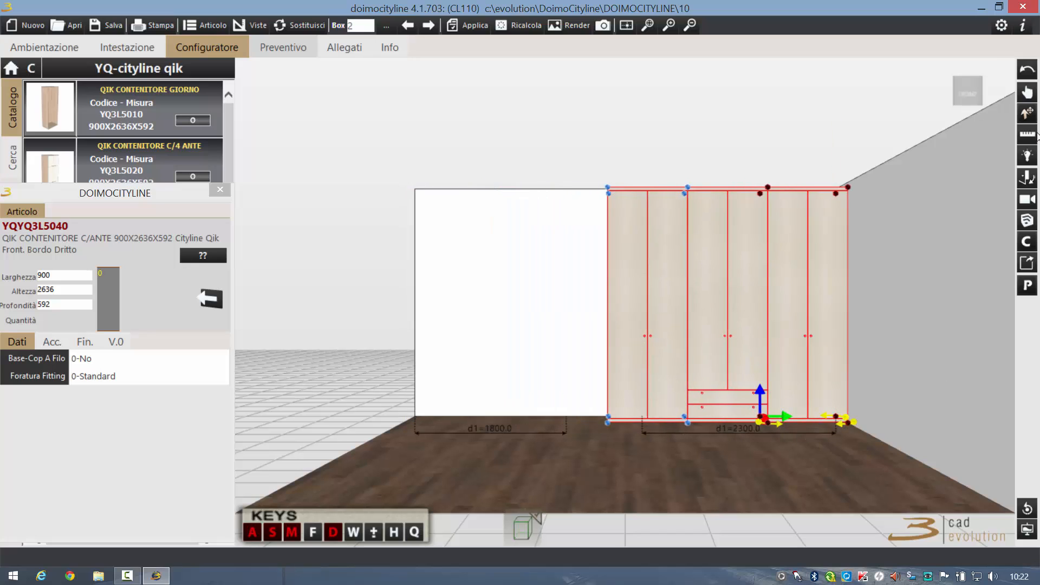
left_click(1027, 69)
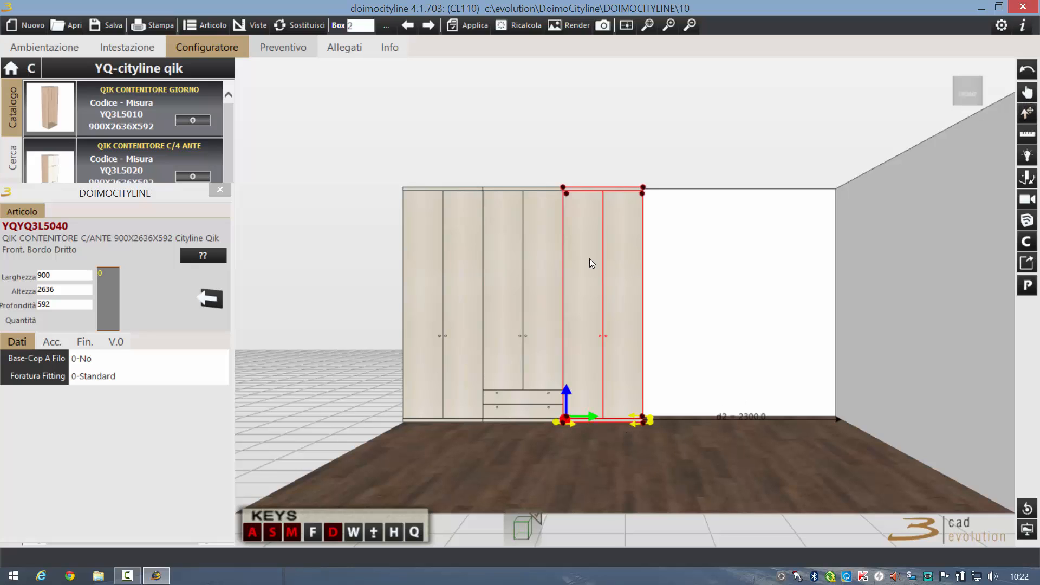
Set the middle drawer cabinet's Generale Frontali finish to Africa from Nobilitati Str, and undo the finish change
left_click(518, 230)
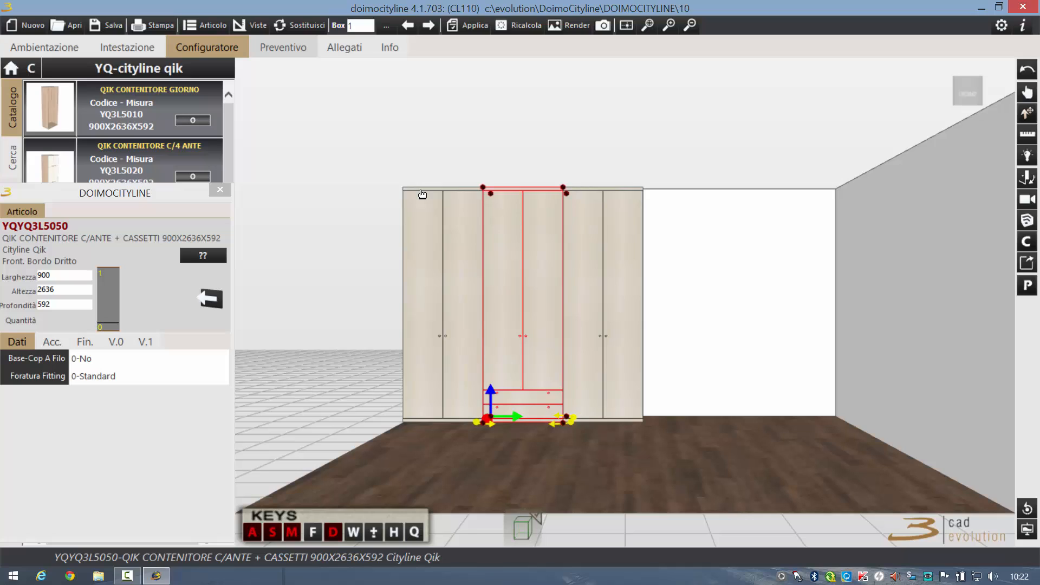
left_click(89, 307)
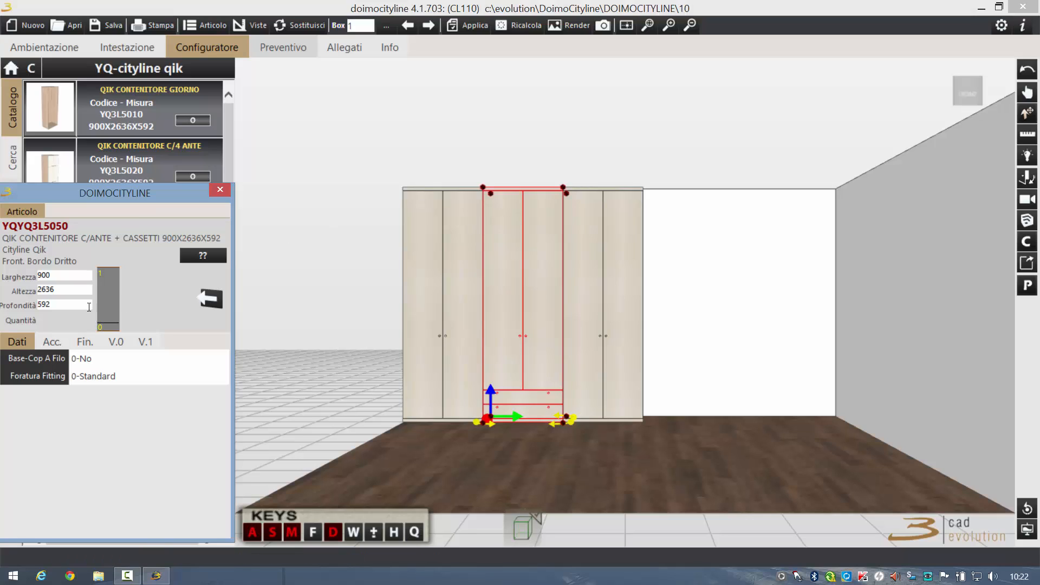
left_click(83, 344)
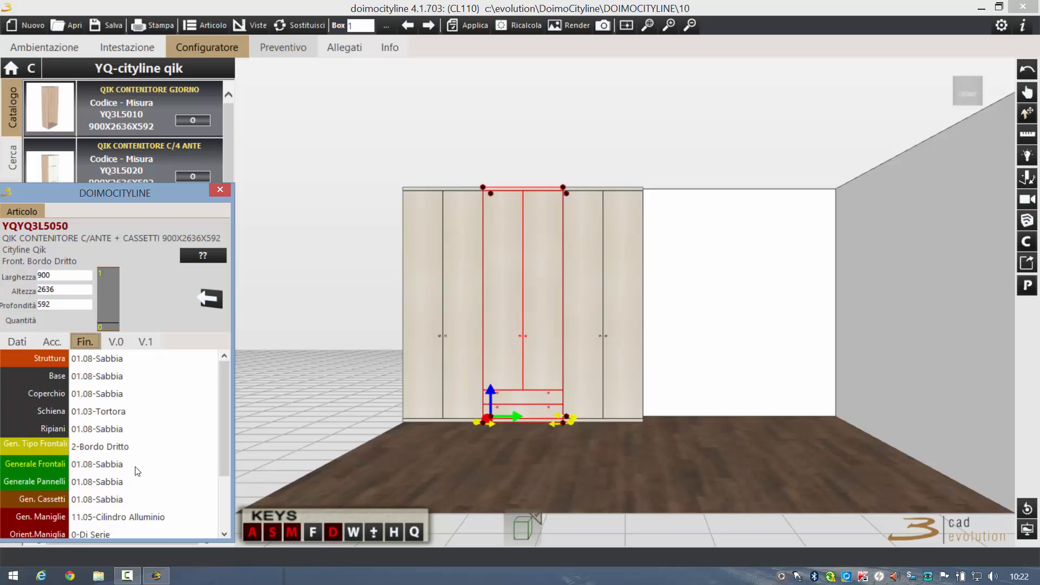
double_click(104, 466)
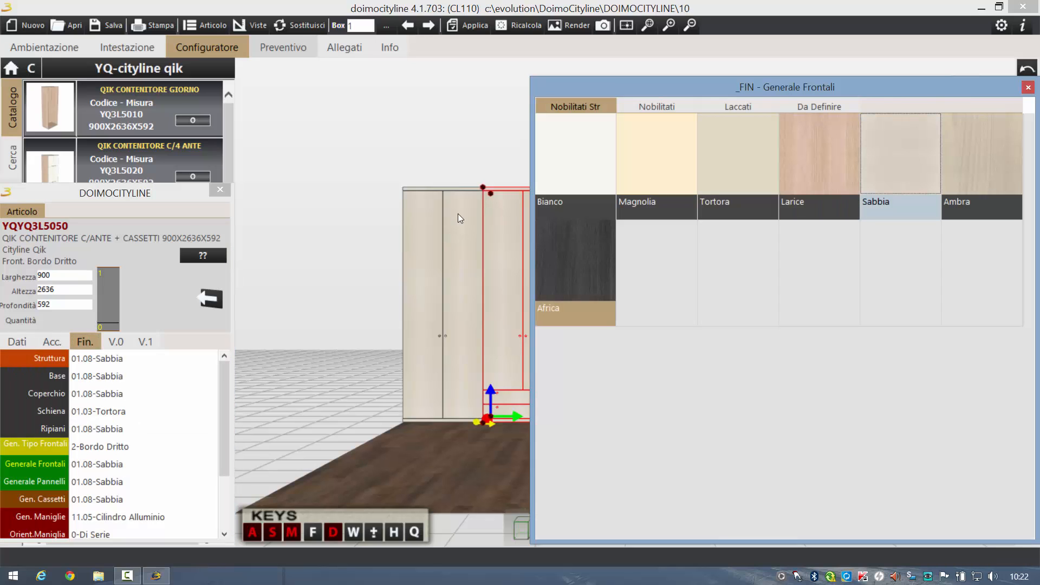
left_click(572, 267)
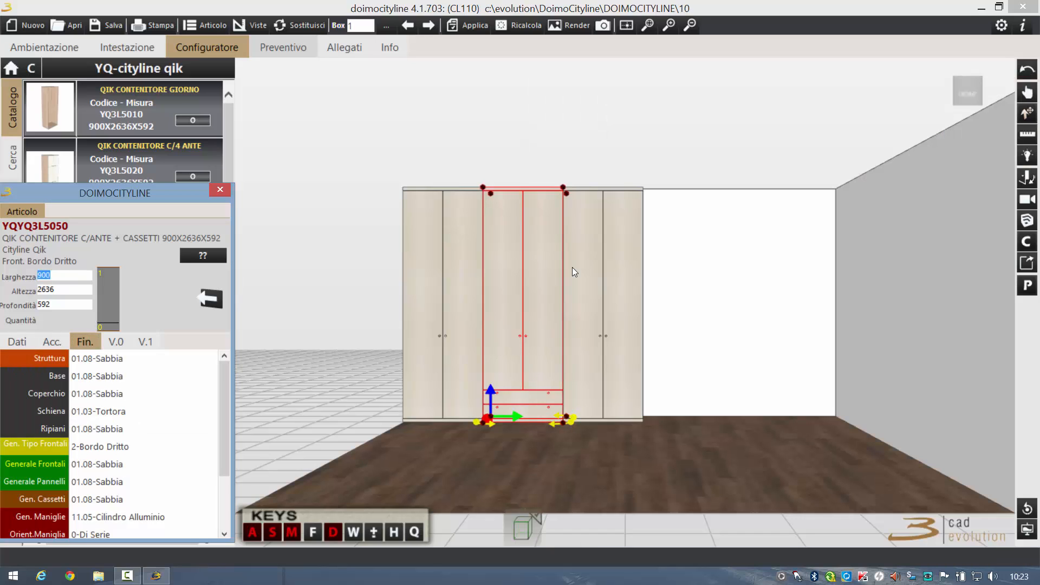
left_click(1029, 69)
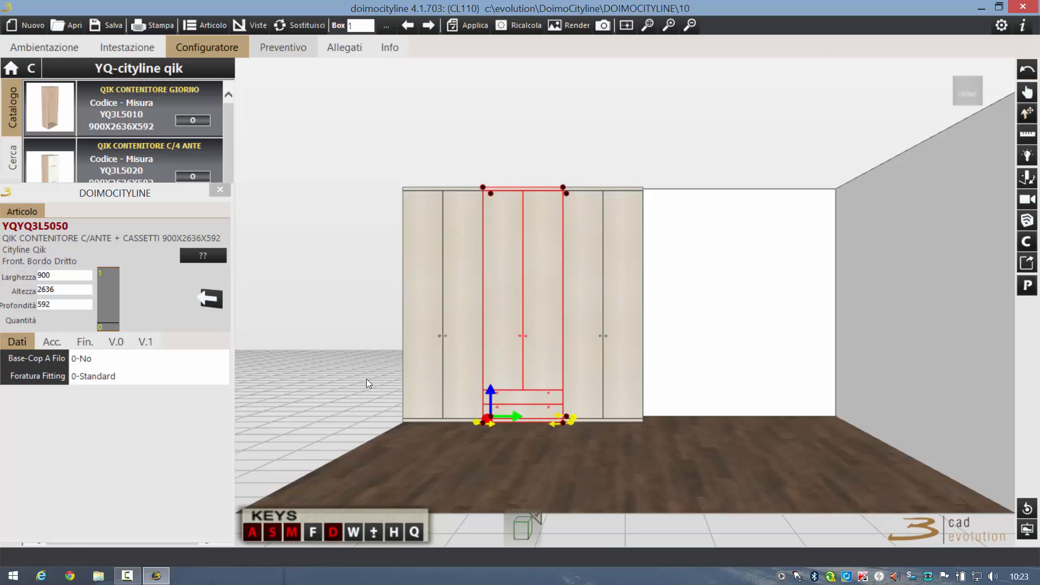
Set the middle drawer cabinet's Gen. Maniglie handles to Snap Alluminio, and undo the handle change
left_click(82, 342)
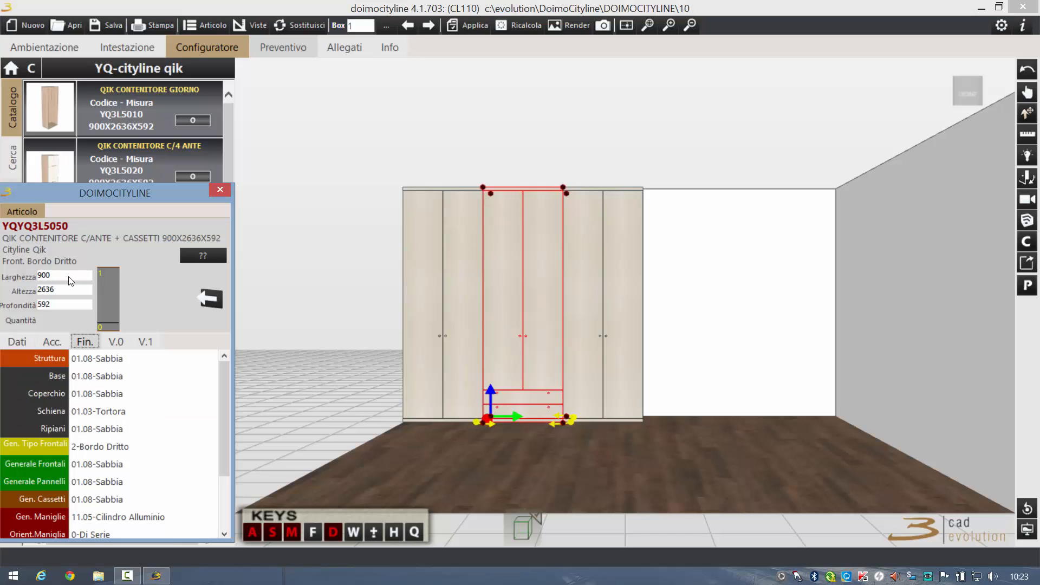
scroll(221, 470, "down", 1)
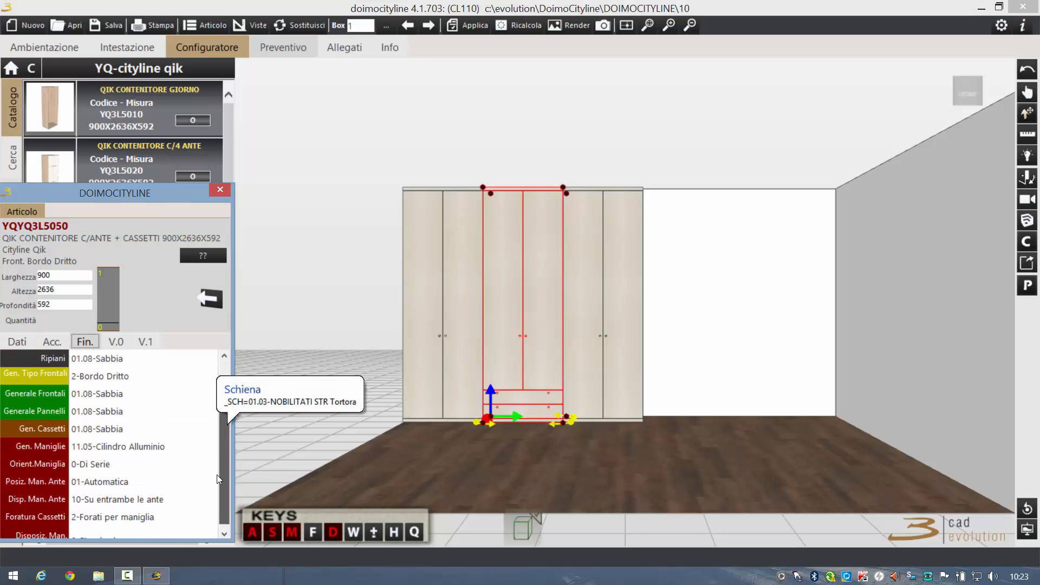
left_click(124, 447)
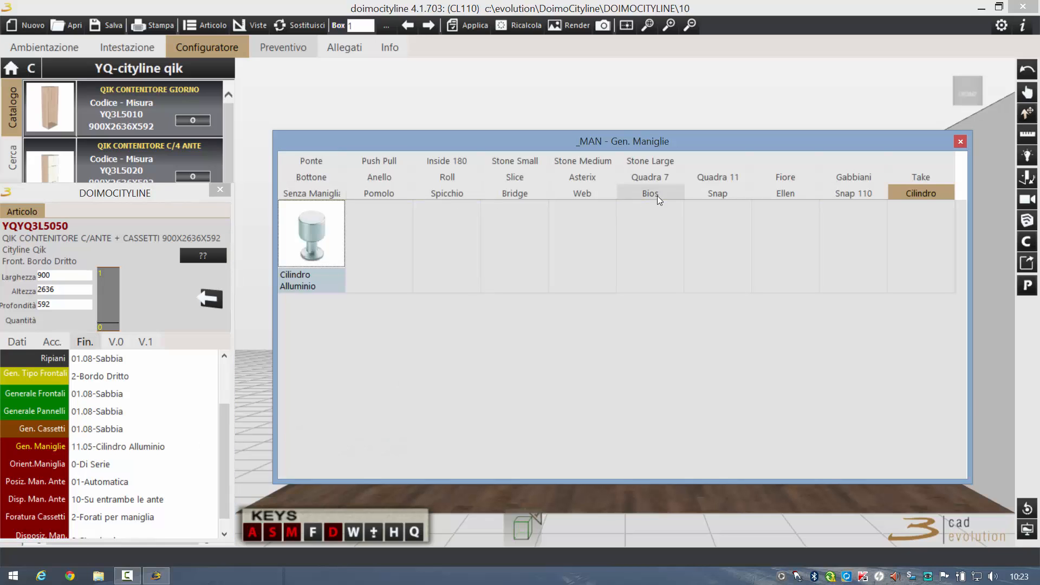
left_click(716, 193)
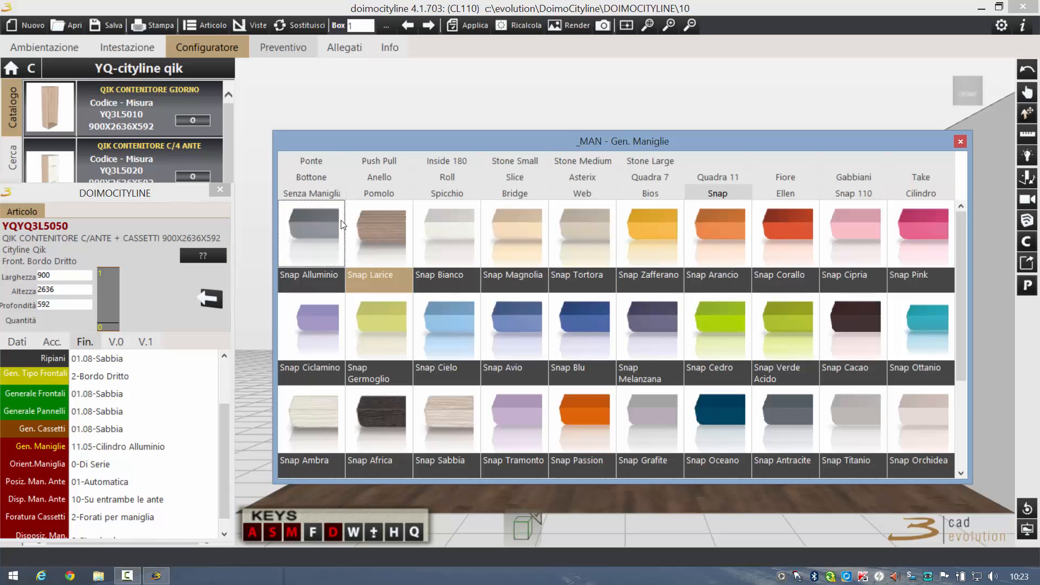
left_click(246, 187)
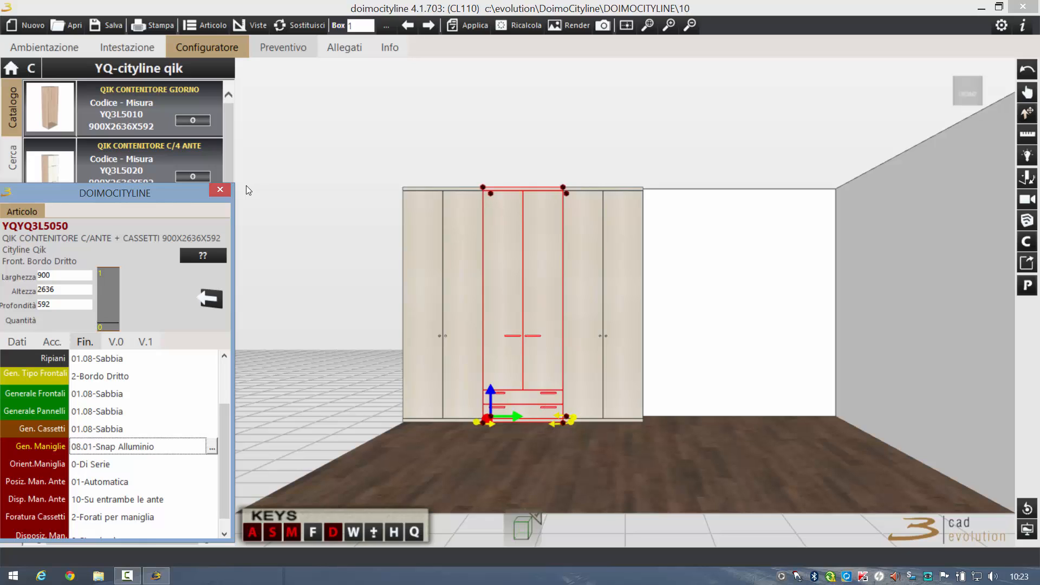
left_click(822, 58)
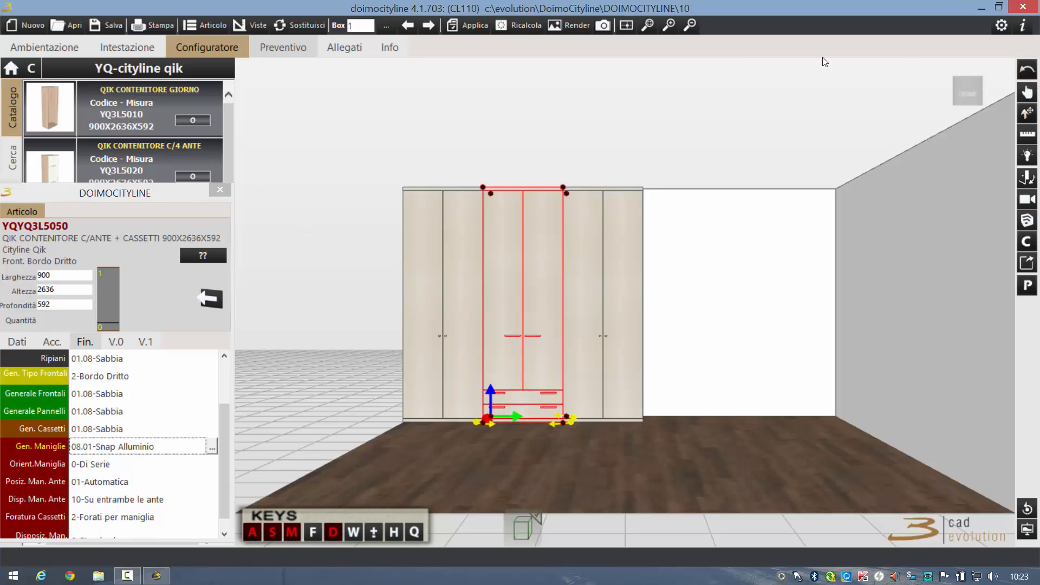
left_click(1028, 71)
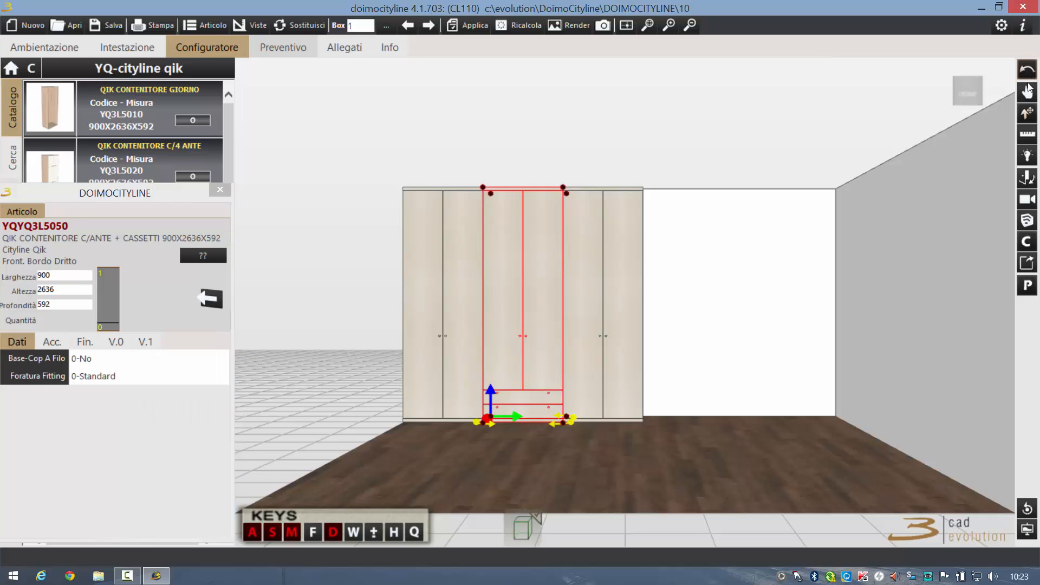
Measure the rightmost door cabinet's width between the two front corners of its top edge
left_click(613, 202)
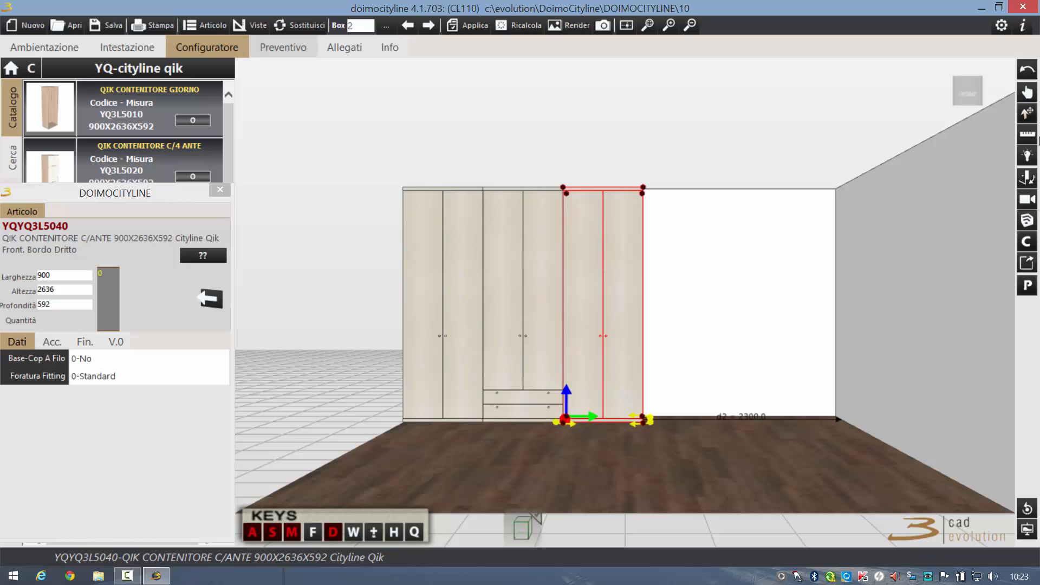
left_click(1027, 134)
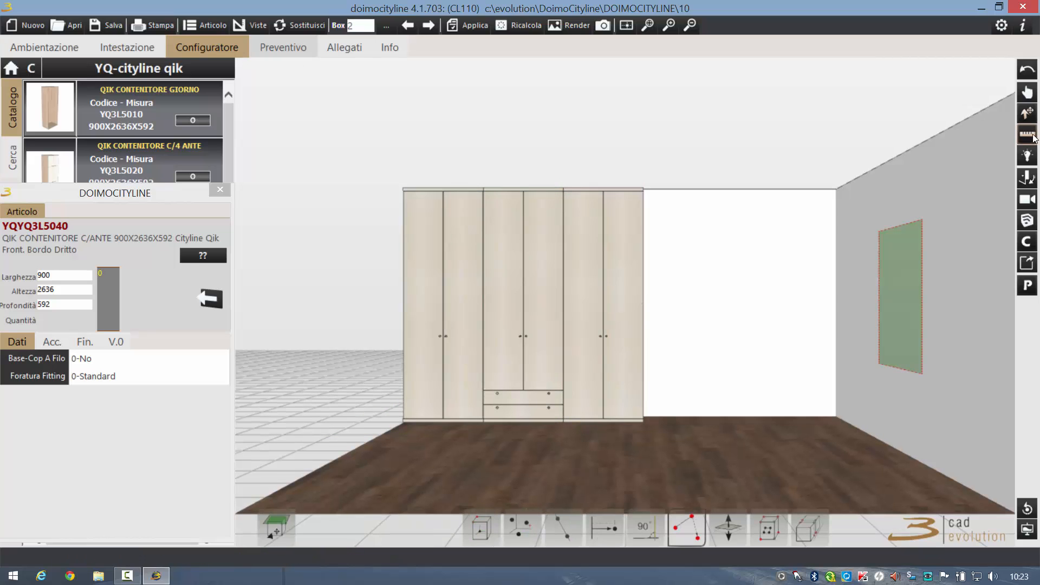
left_click(767, 528)
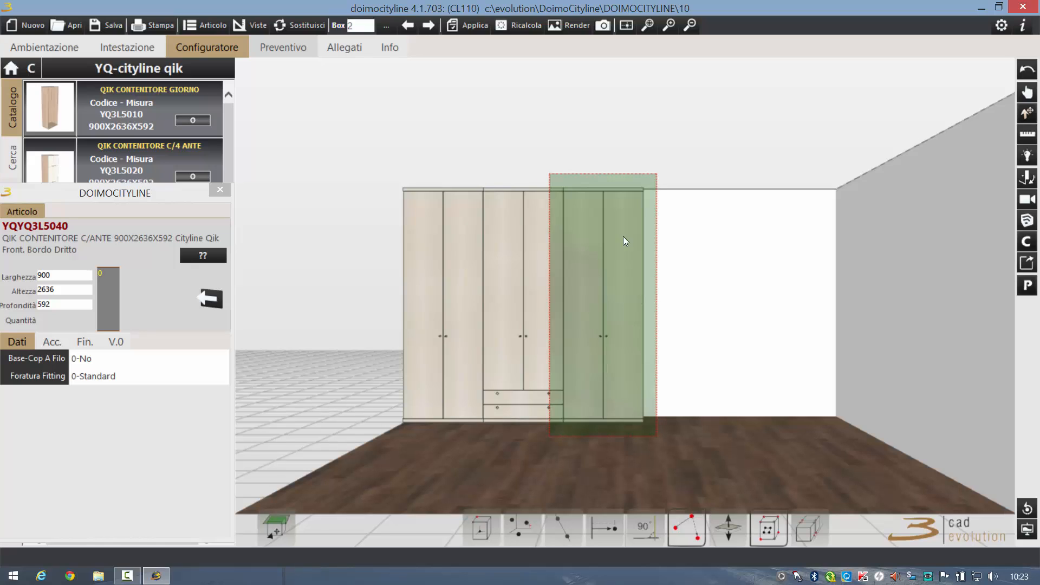
left_click(623, 241)
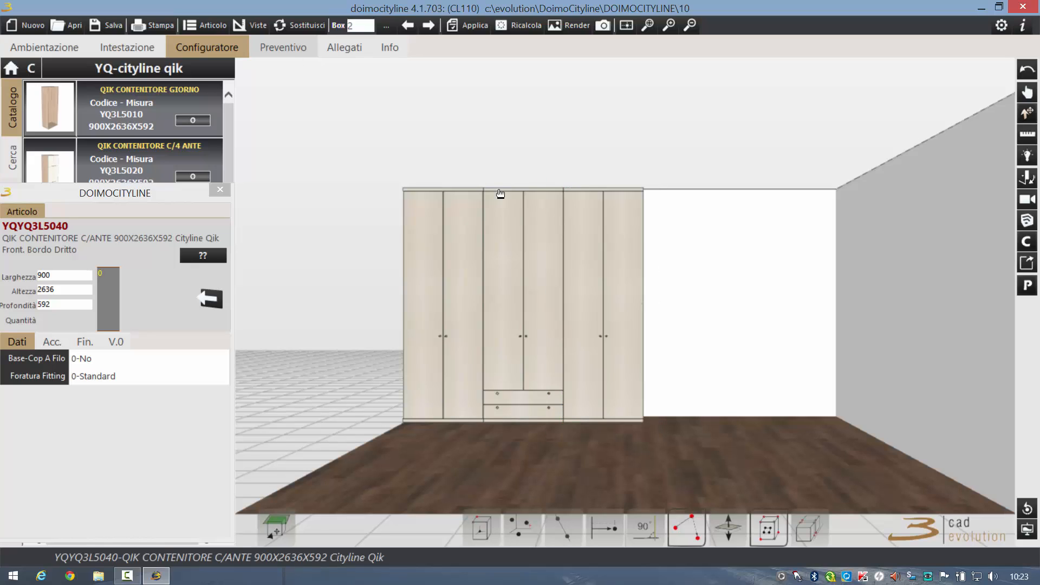
left_click(563, 188)
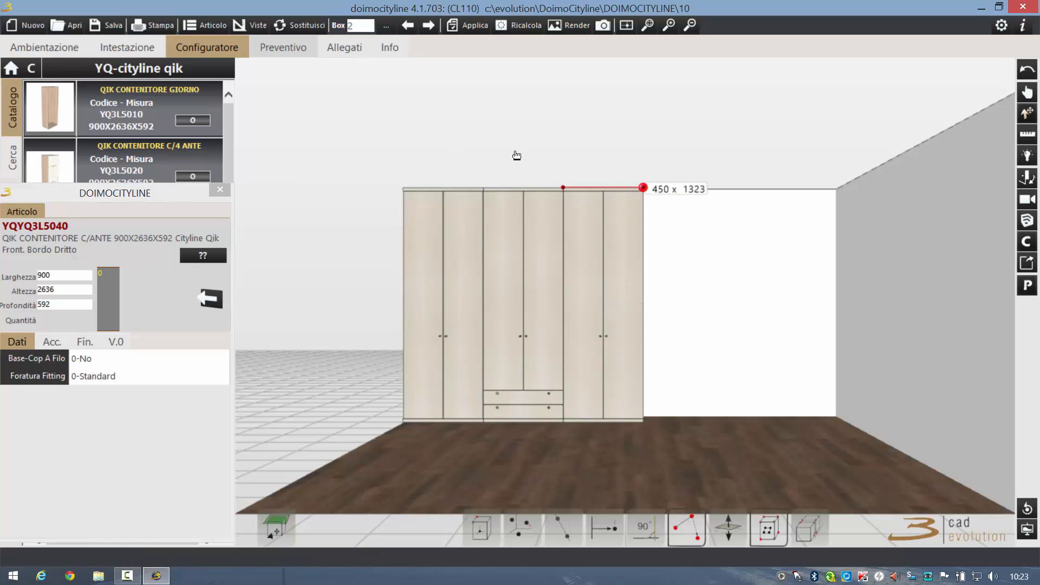
left_click(643, 188)
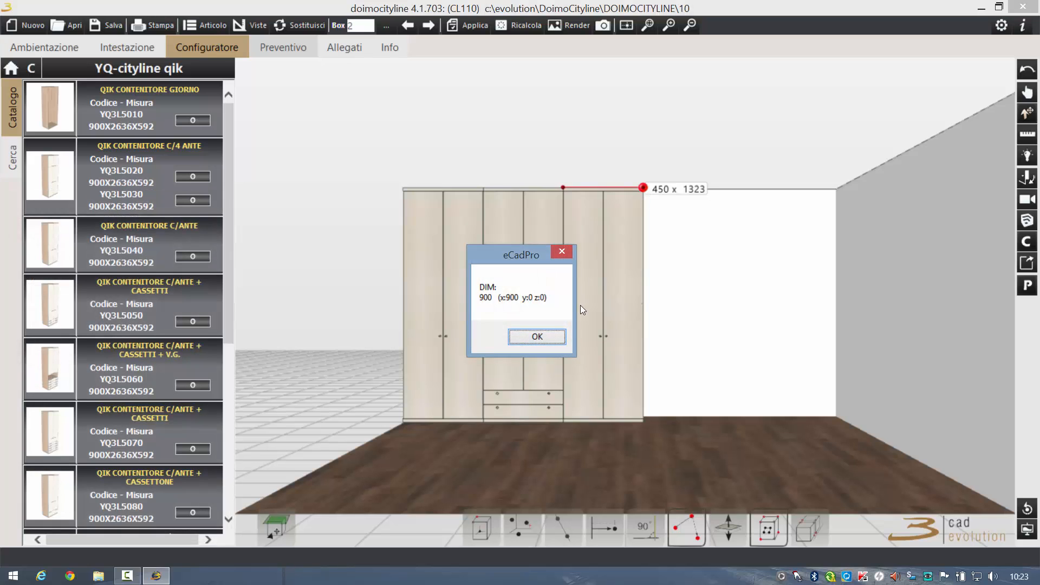
left_click(536, 336)
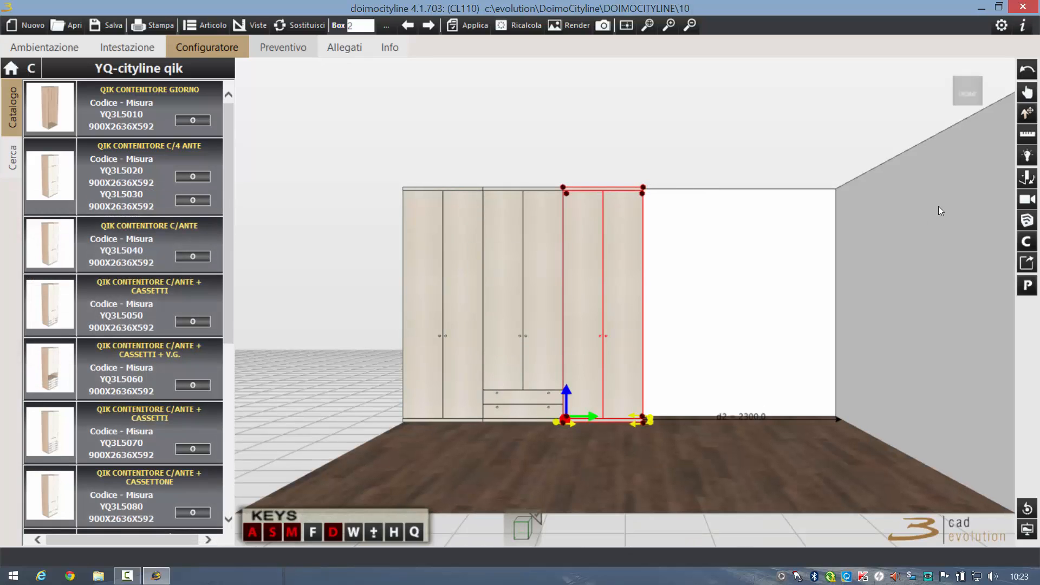
Measure the rightmost cabinet's front diagonal from its upper left corner to its lower right corner
left_click(1027, 134)
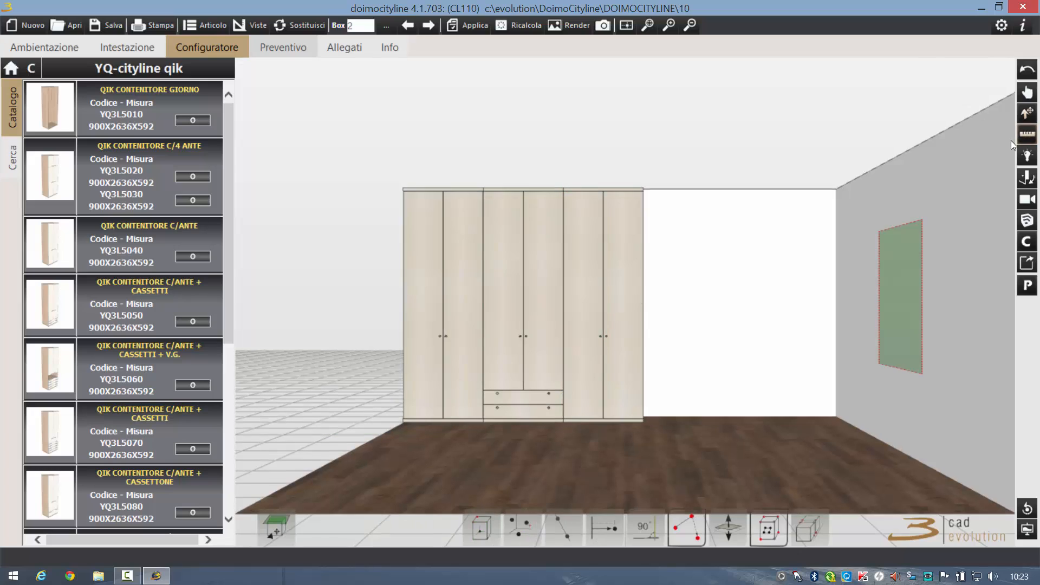
left_click(632, 293)
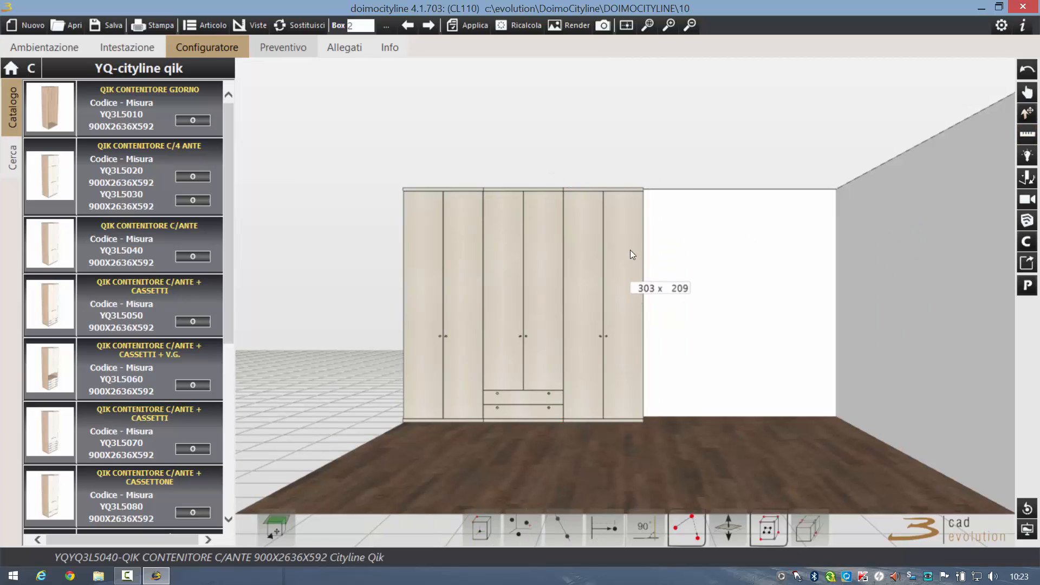
left_click(563, 188)
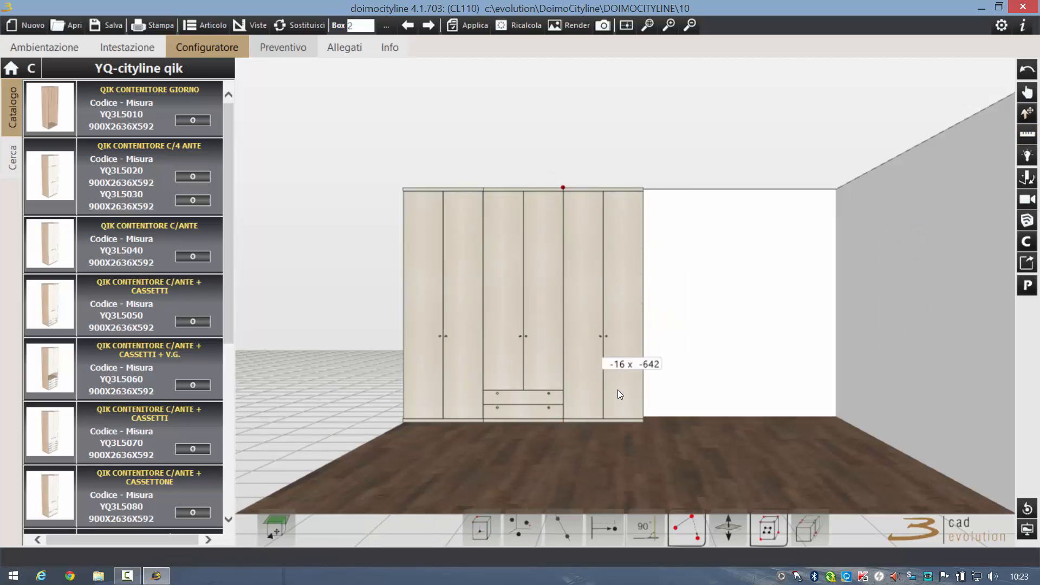
left_click(644, 421)
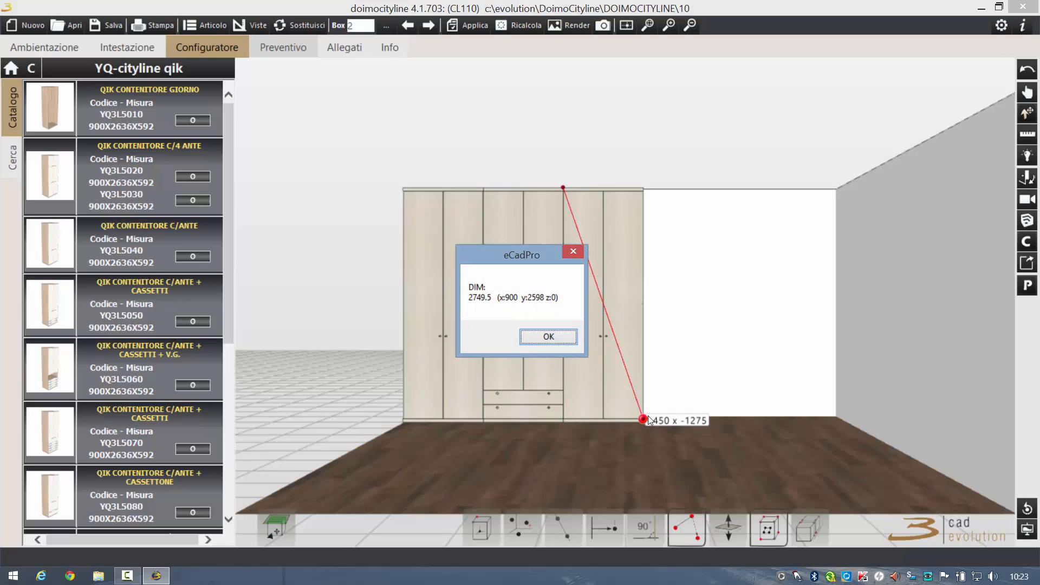
left_click(557, 338)
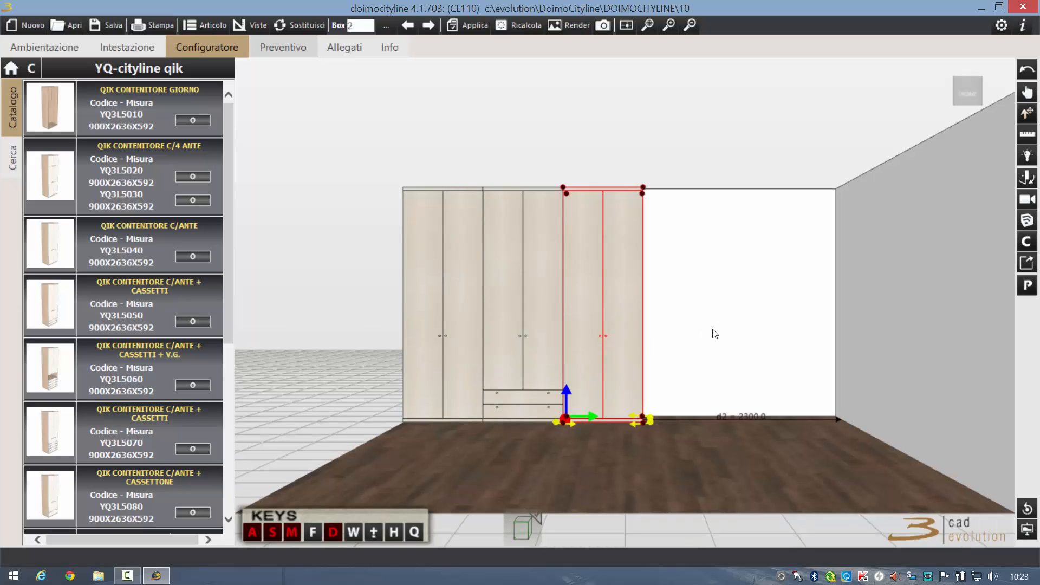
Place a light at height 1000 in front of the bare back wall beside the wardrobe, and delete it
left_click(1028, 157)
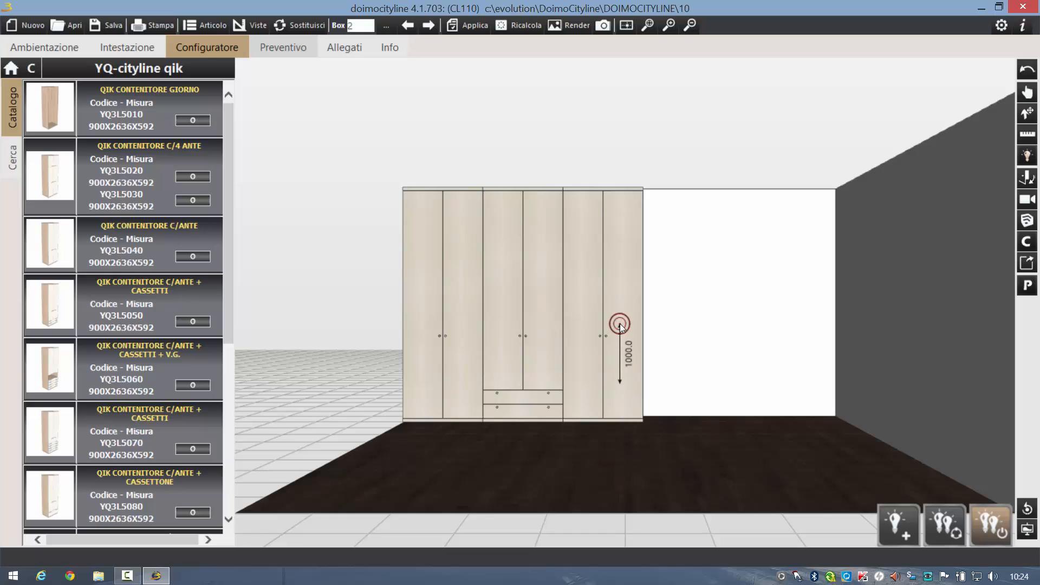
left_click(701, 343)
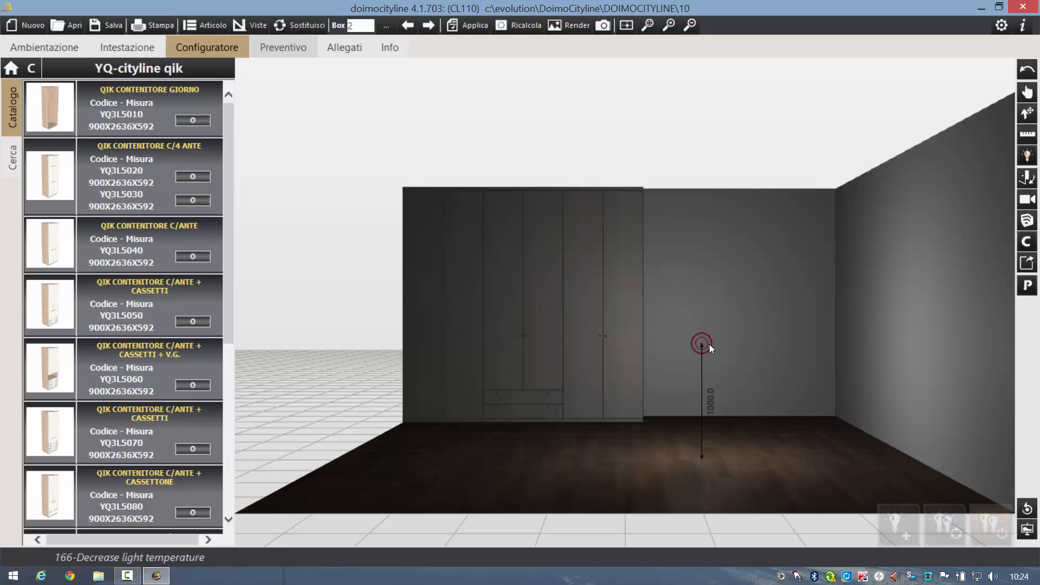
key("Delete")
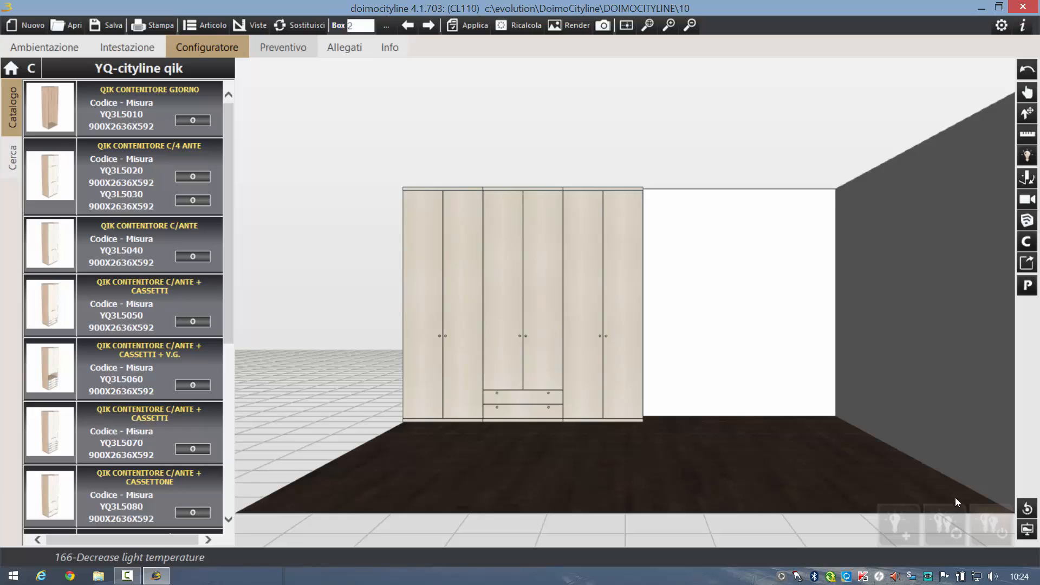
Compute automatic lighting for the room, replacing the user lights with auto lights
left_click(933, 529)
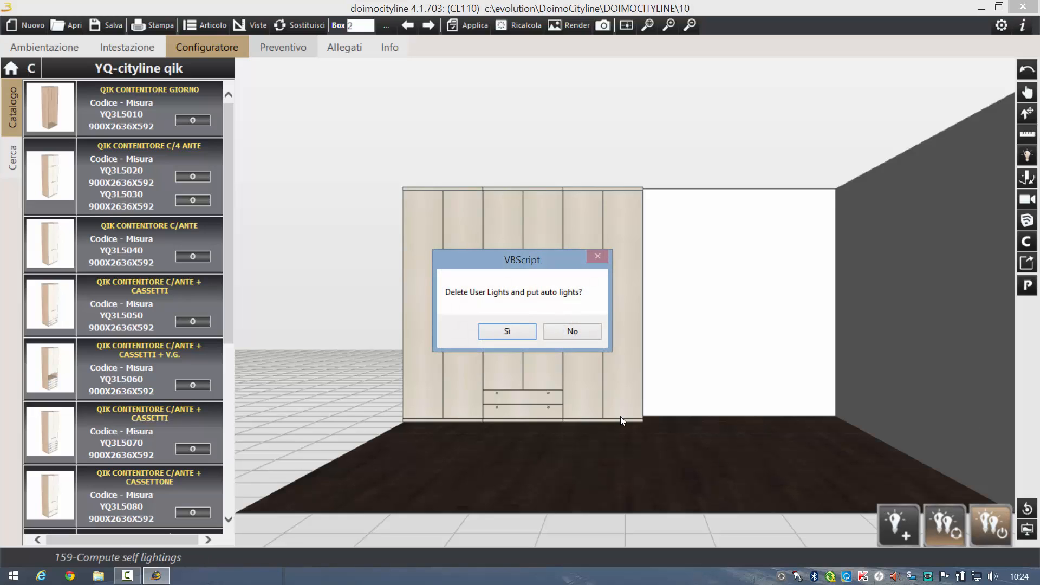
left_click(507, 332)
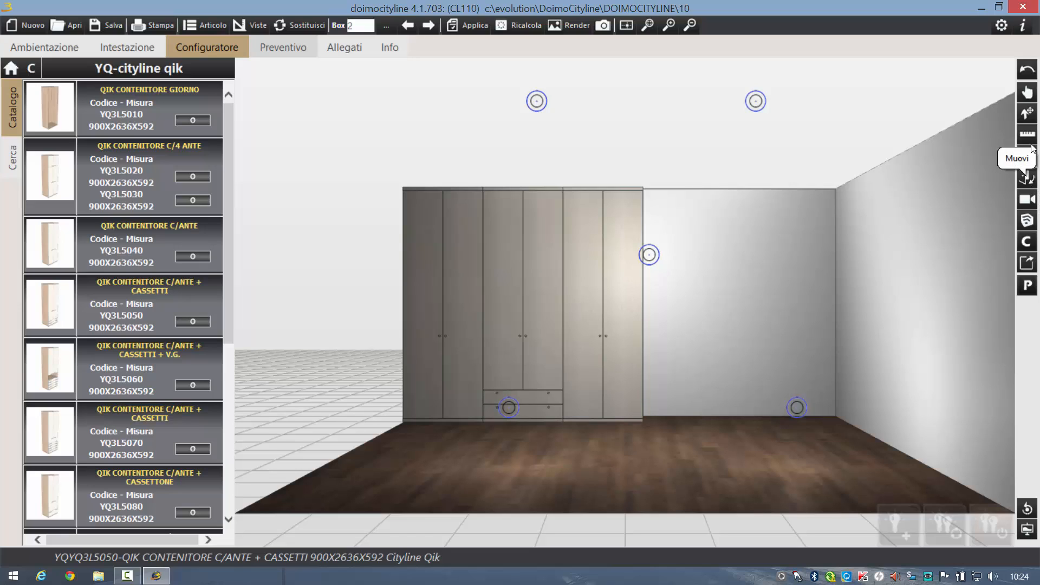
Open the doors of all three wardrobe cabinets to show their interiors, and close them again
left_click(1028, 179)
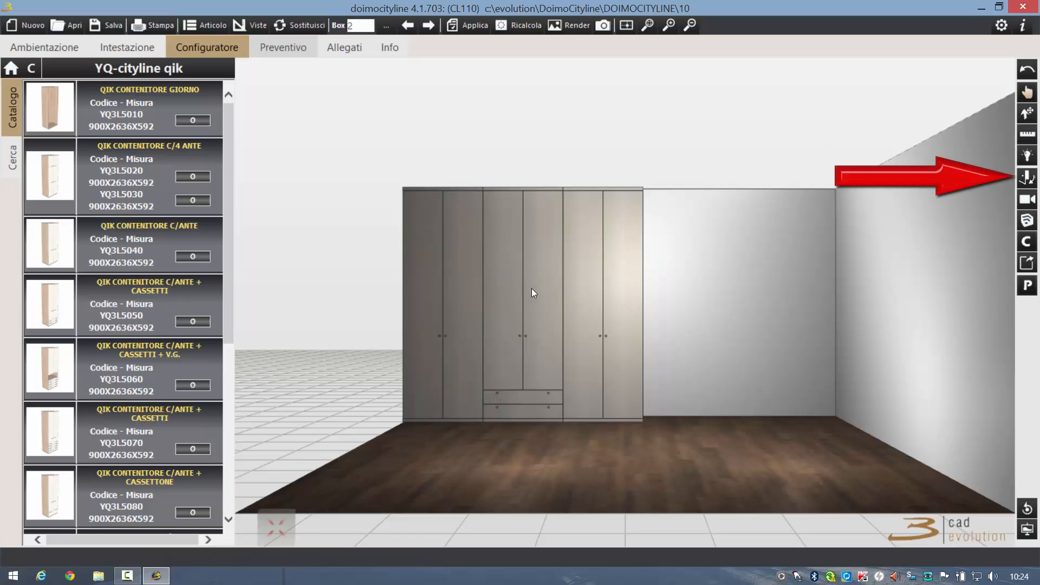
left_click(603, 324)
left_click_drag(533, 324, 446, 317)
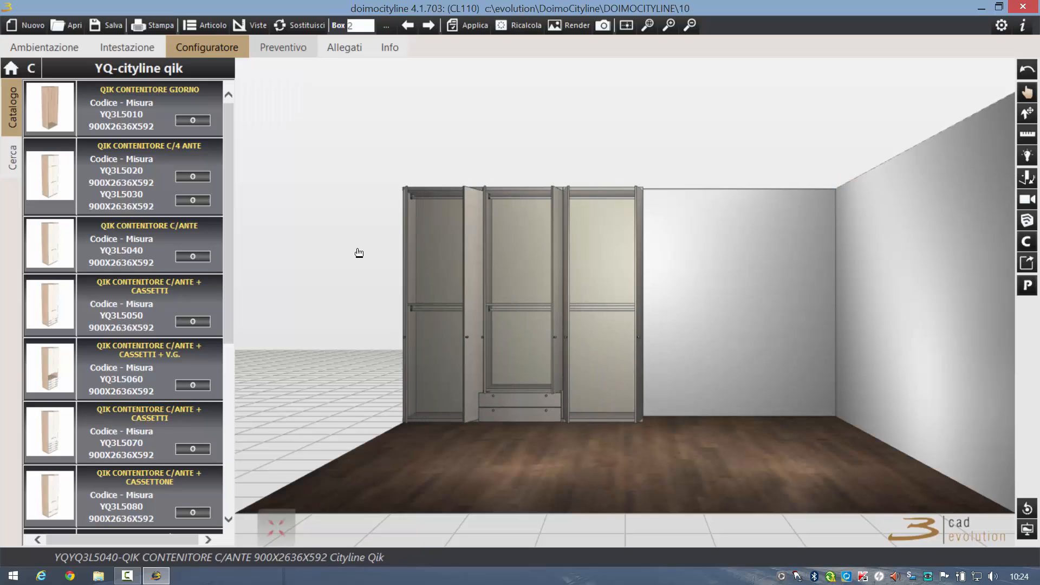
left_click(1028, 97)
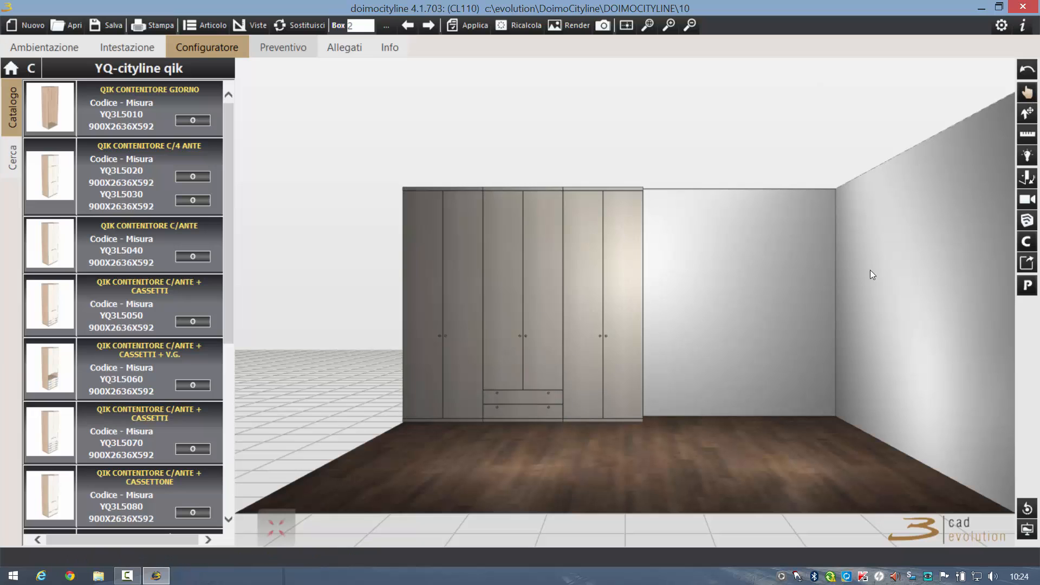
Record a short film clip with the camera moving in on the wardrobe, and scrub through its timeline
scroll(501, 407, "up", 5)
middle_click_drag(641, 390, 803, 370)
scroll(748, 451, "up", 2)
scroll(925, 301, "down", 3)
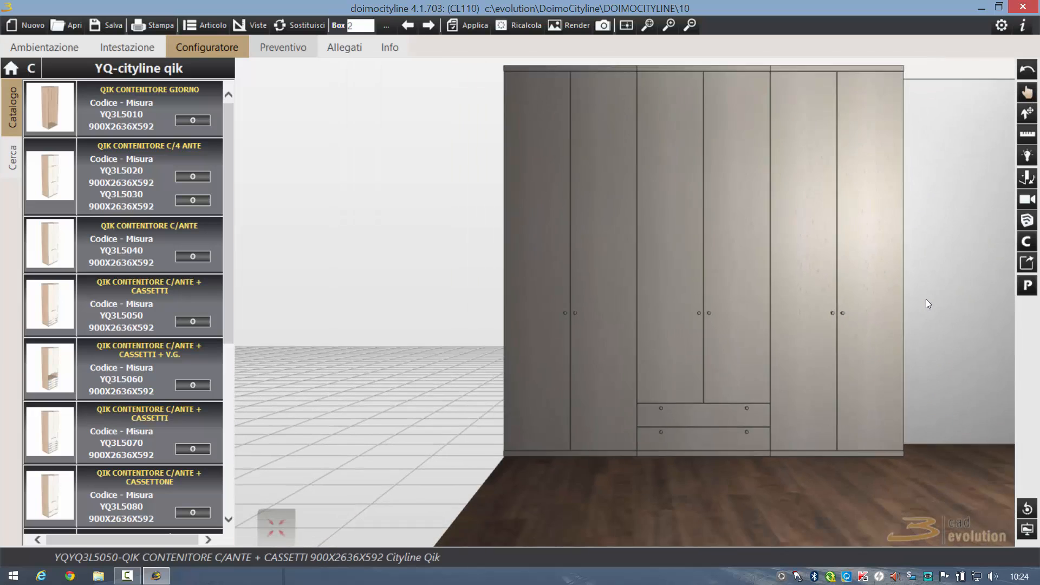
scroll(845, 233, "down", 2)
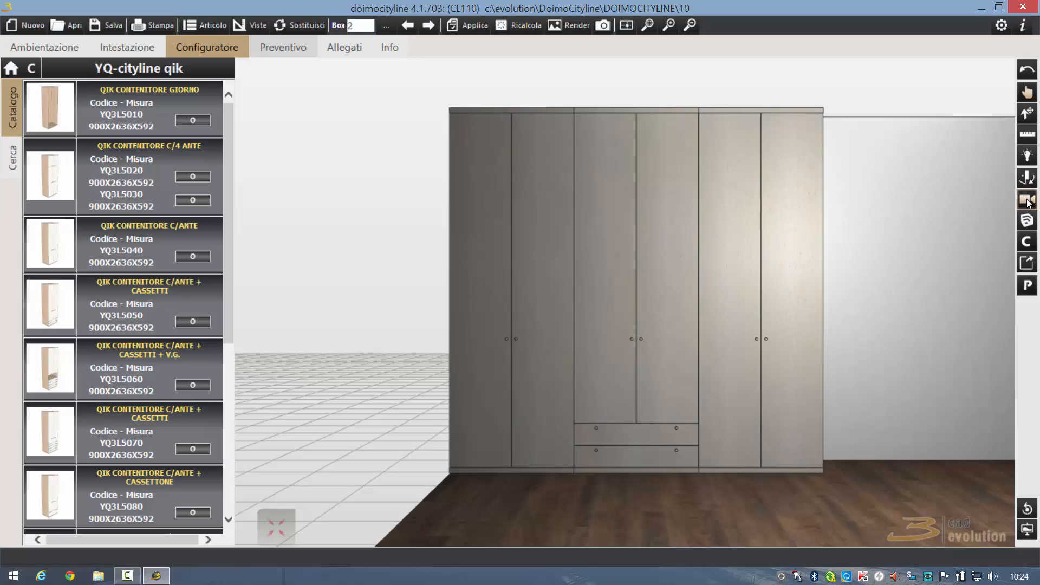
left_click(1027, 200)
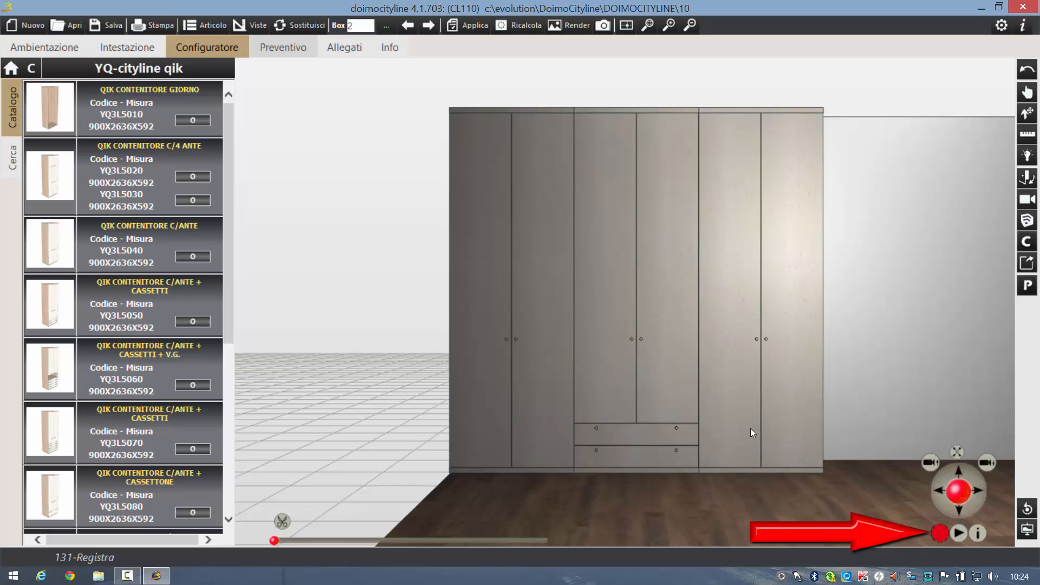
left_click(938, 533)
left_click_drag(961, 493, 964, 488)
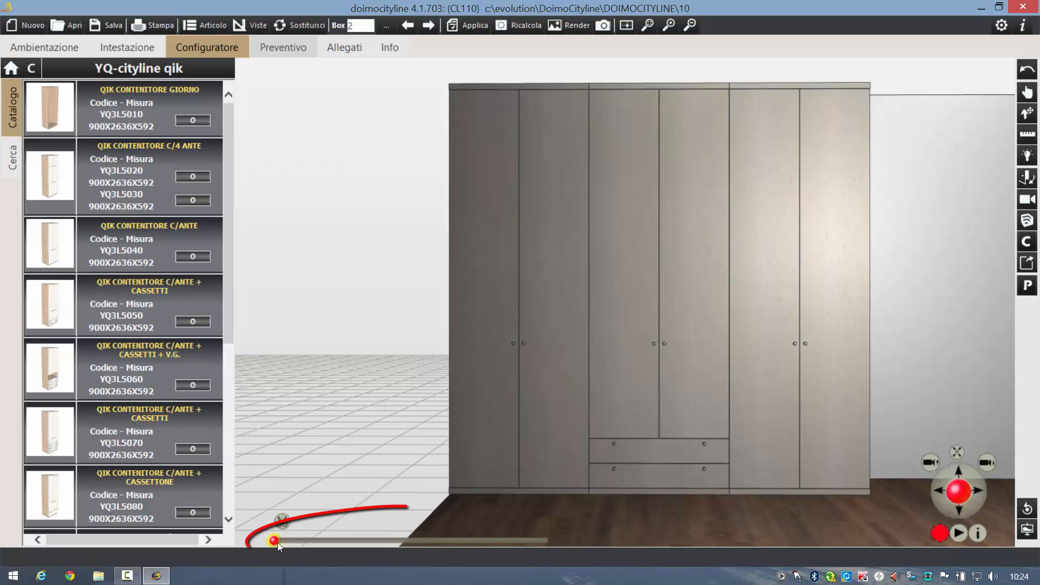
mouse_move(278, 542)
left_mouse_down()
mouse_move(302, 552)
mouse_move(529, 551)
mouse_move(270, 528)
left_mouse_up()
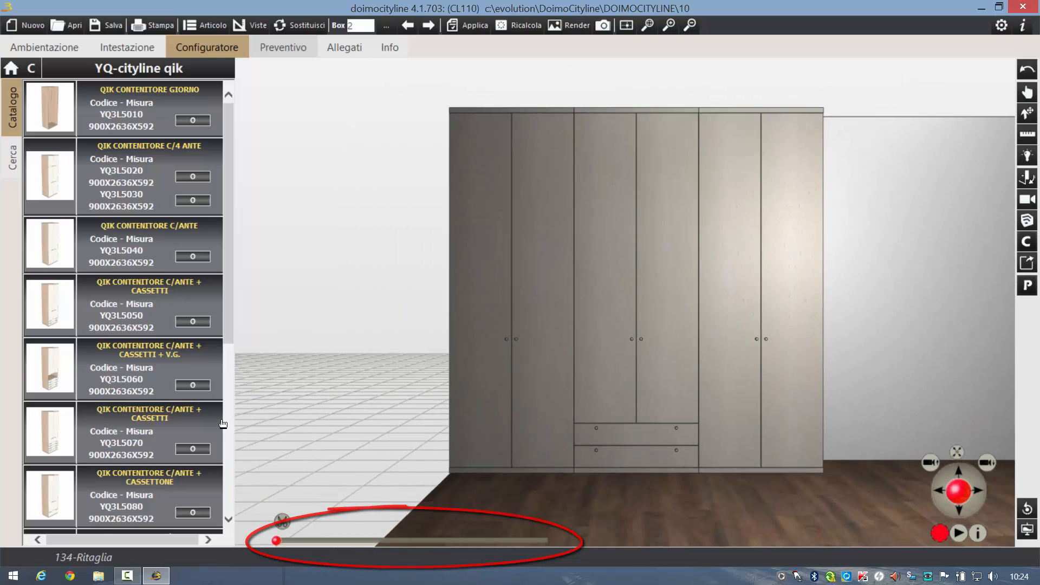
Open the Salva Filmato settings for the clip and examine the available video sizes, keeping 720x576
left_click(978, 533)
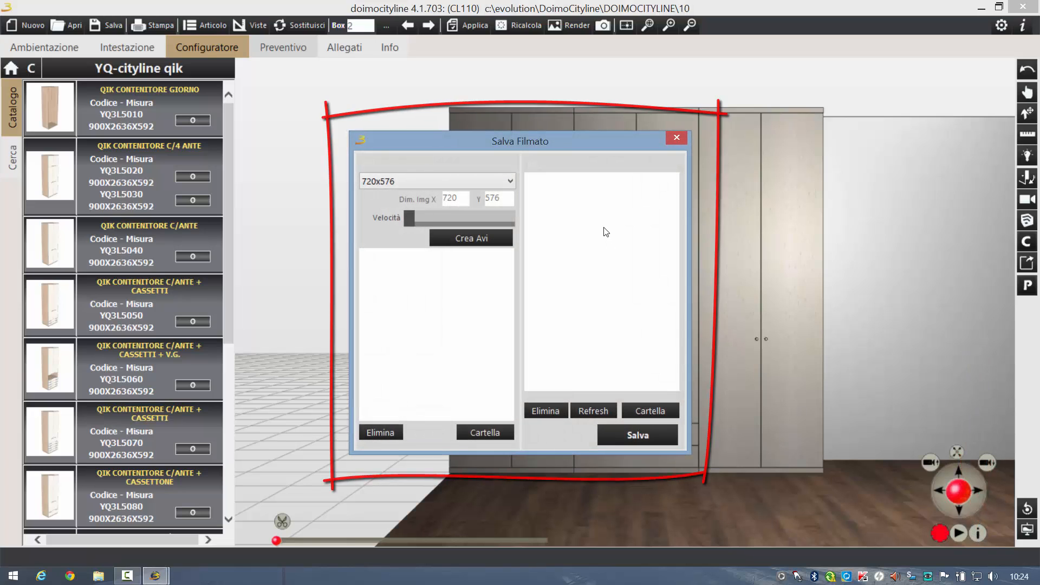
left_click(510, 181)
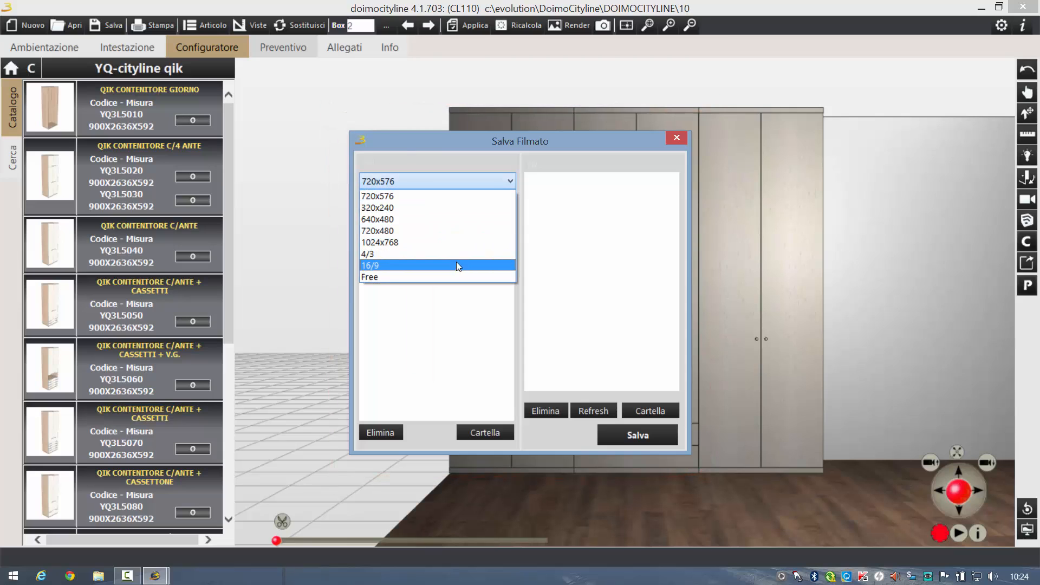
left_click(365, 211)
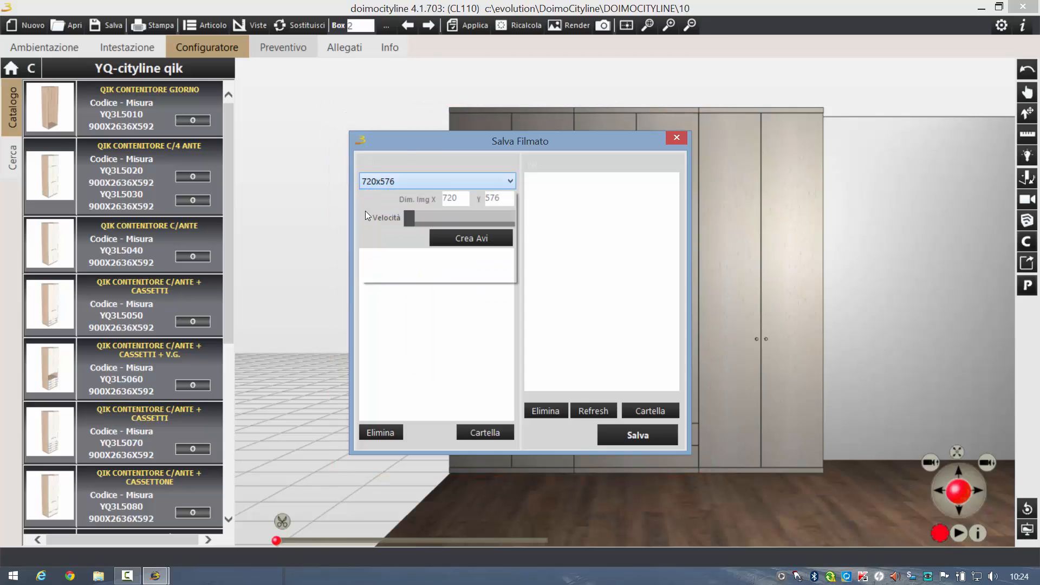
Create the AVI film in 16/9 format with a width of 720, using uncompressed Fotogrammi interi compression
left_click(479, 239)
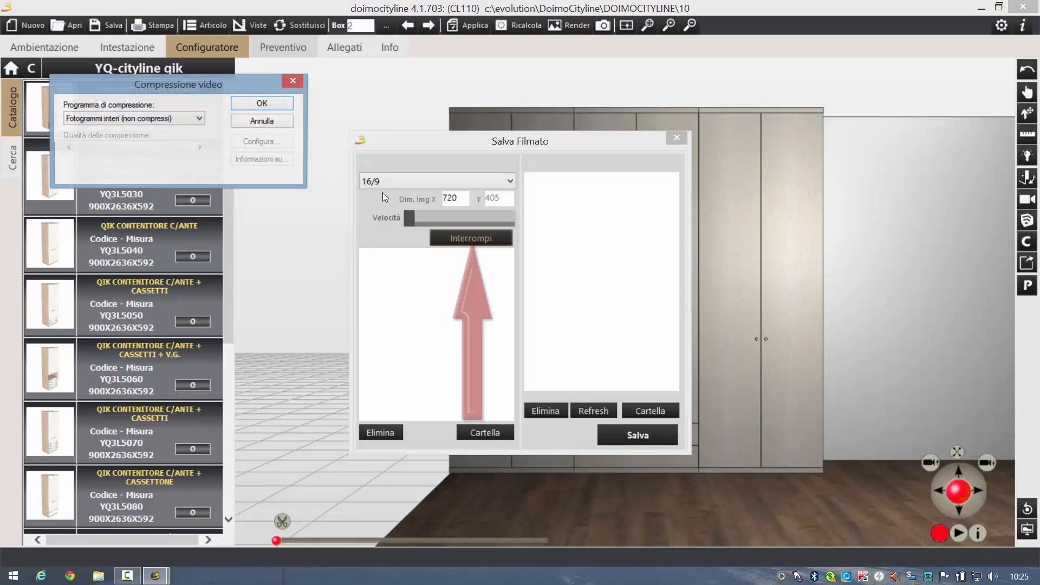
left_click(202, 119)
left_click(160, 99)
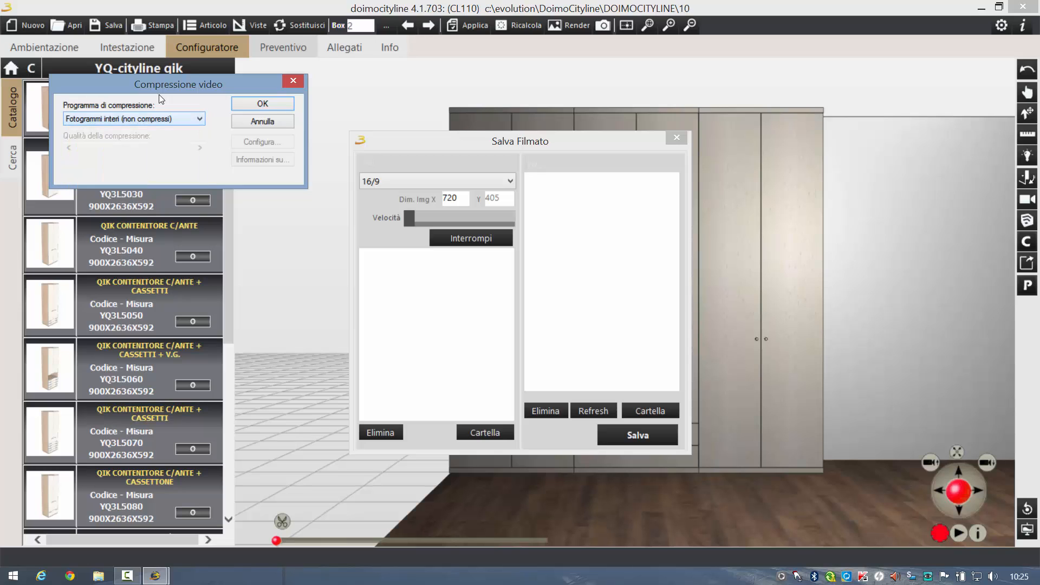
left_click(258, 109)
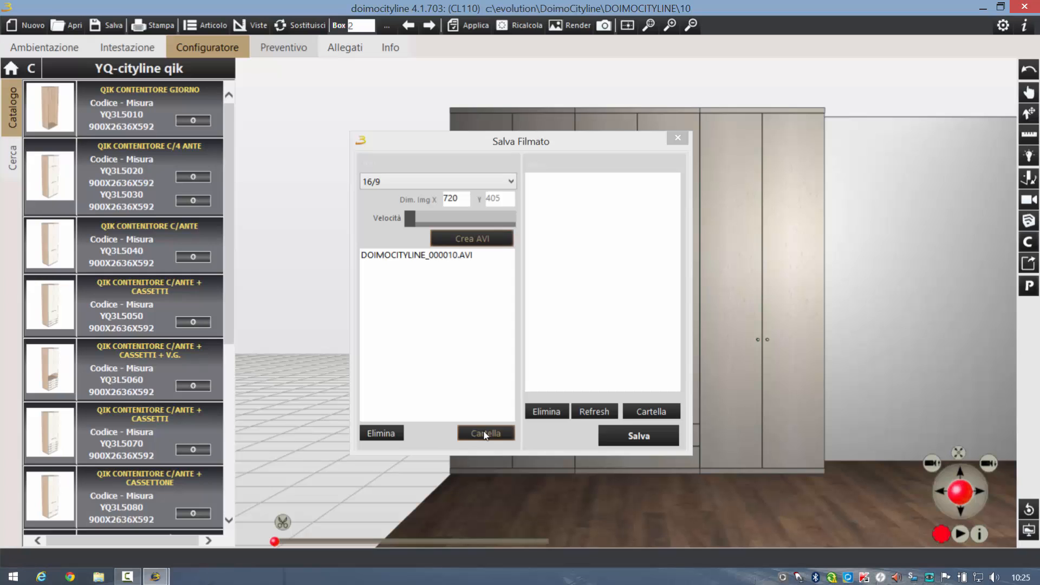
Open the export folder, play DOIMOCITYLINE_000010.AVI to check the film, and close the player, folder and Salva Filmato window
left_click(461, 255)
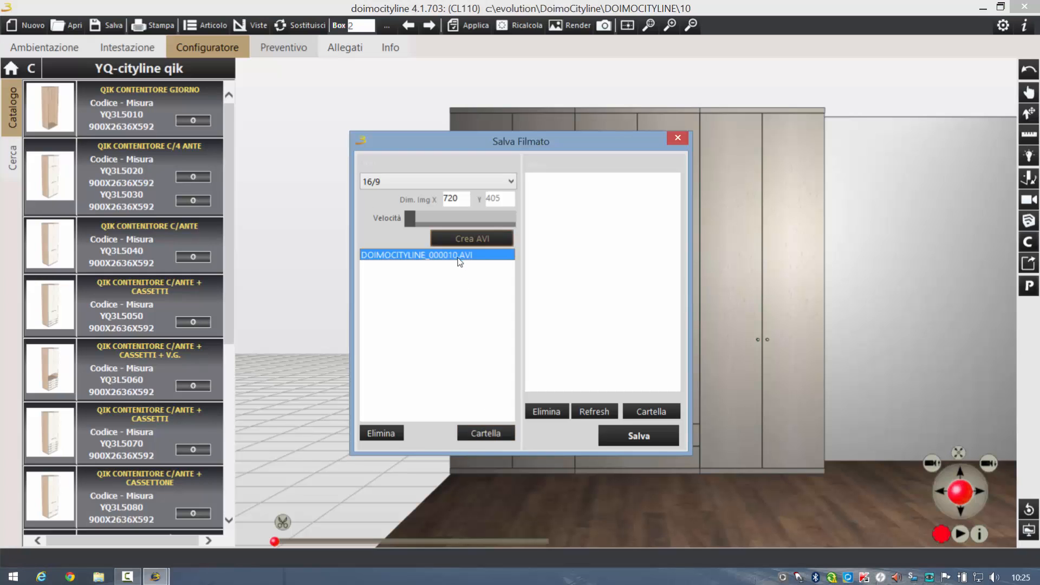
left_click(488, 435)
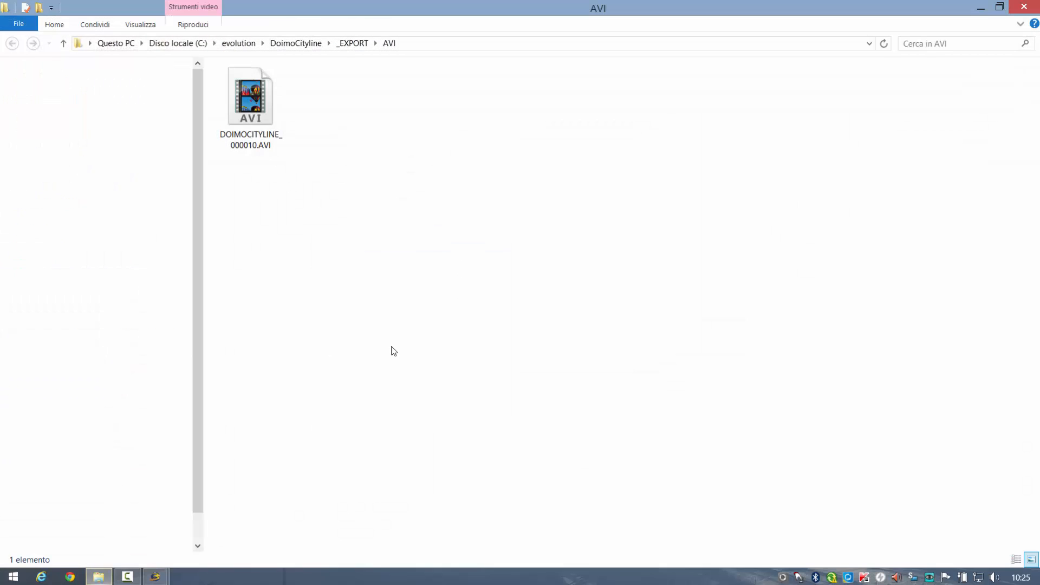
double_click(257, 124)
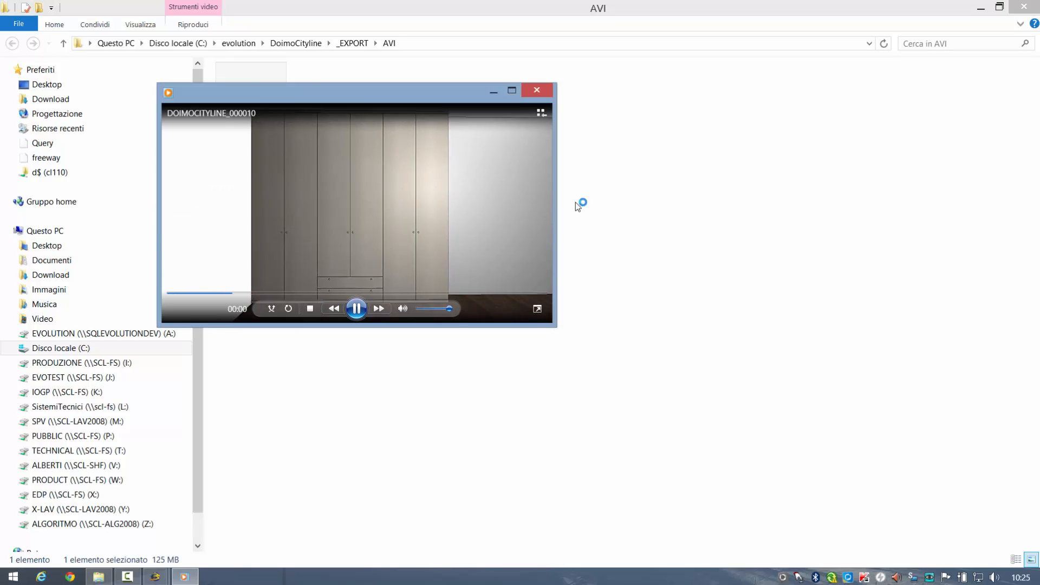
left_click(544, 93)
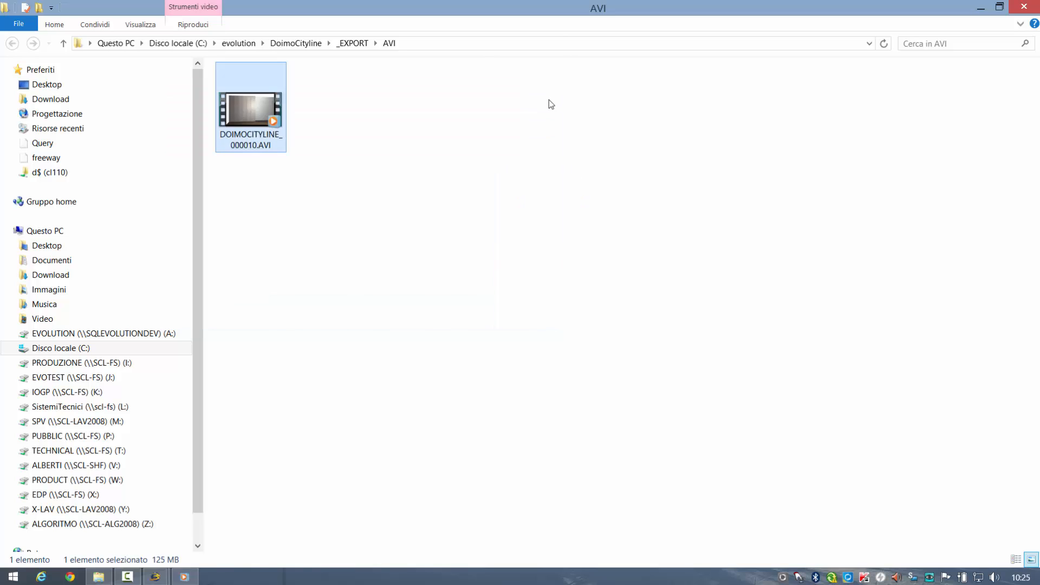
left_click(1023, 6)
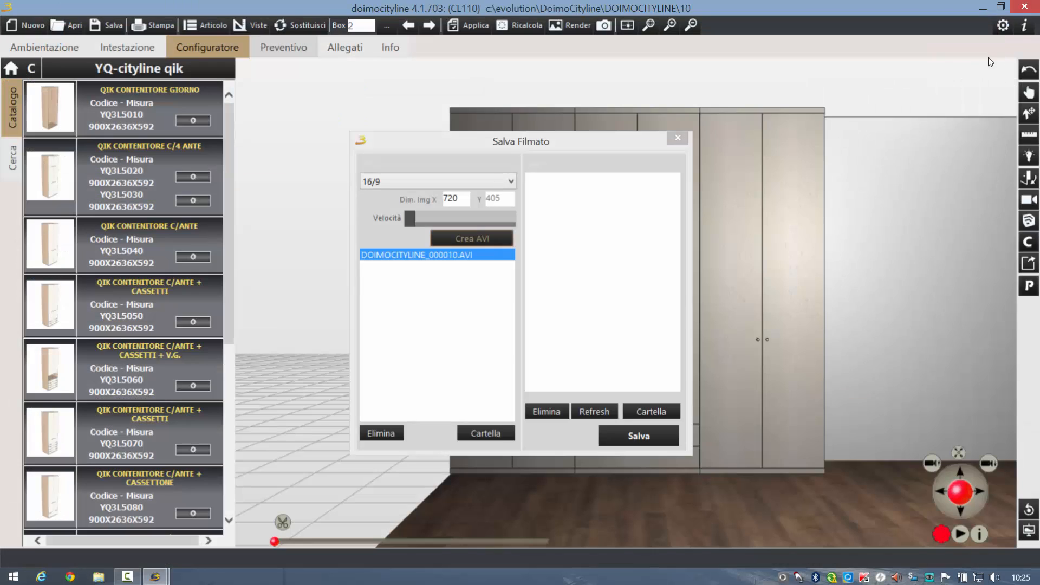
left_click(683, 139)
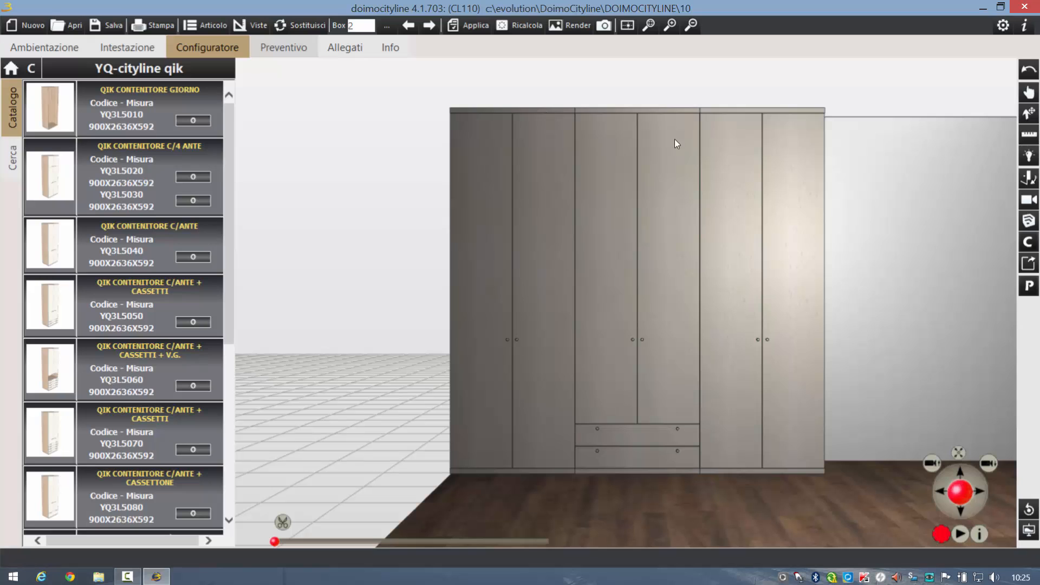
Start a SketchUp import and search the online 3D Warehouse for "lounge"
left_click(1029, 221)
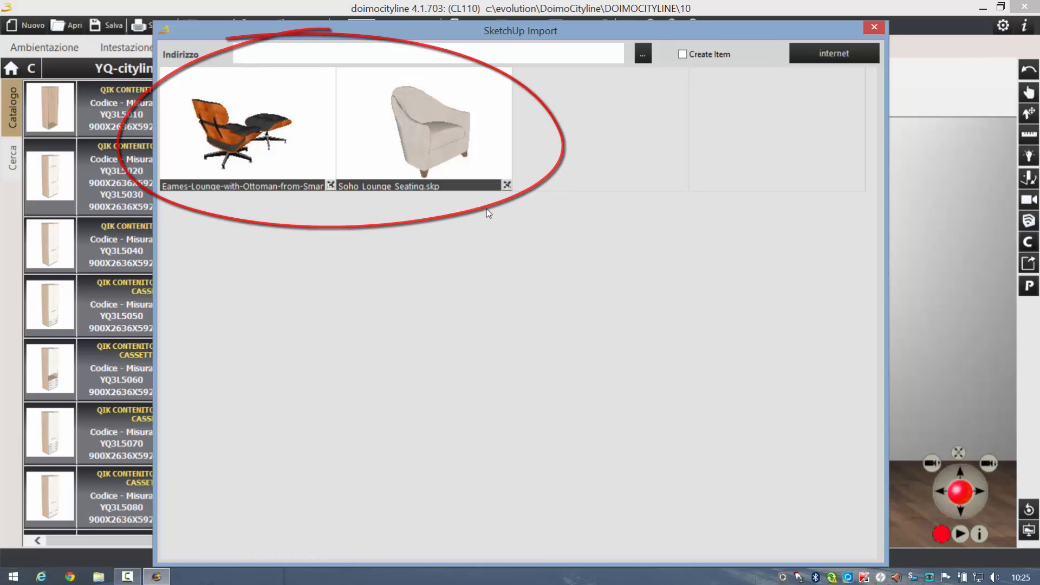
left_click(847, 57)
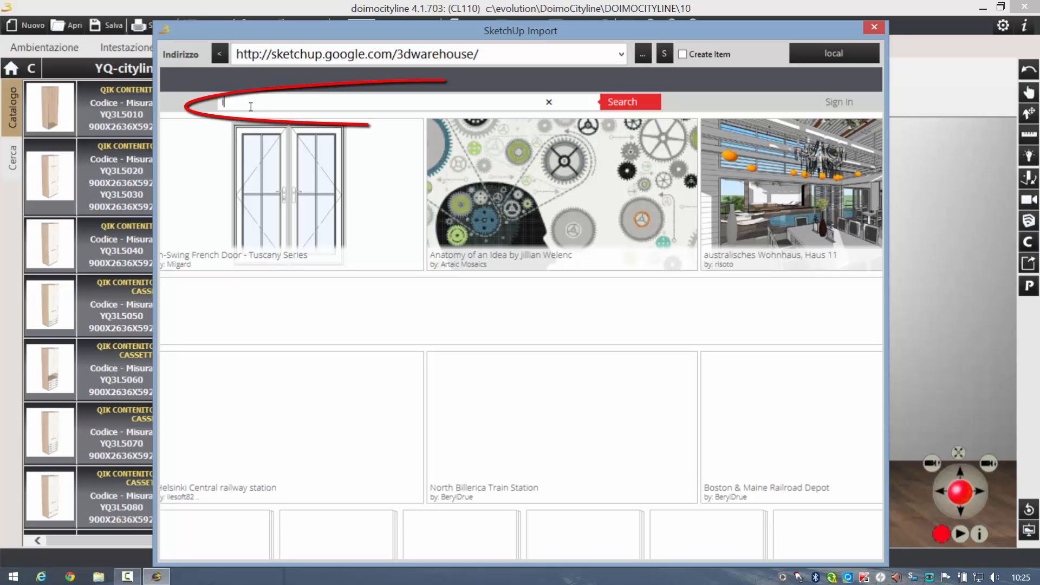
type("lounge")
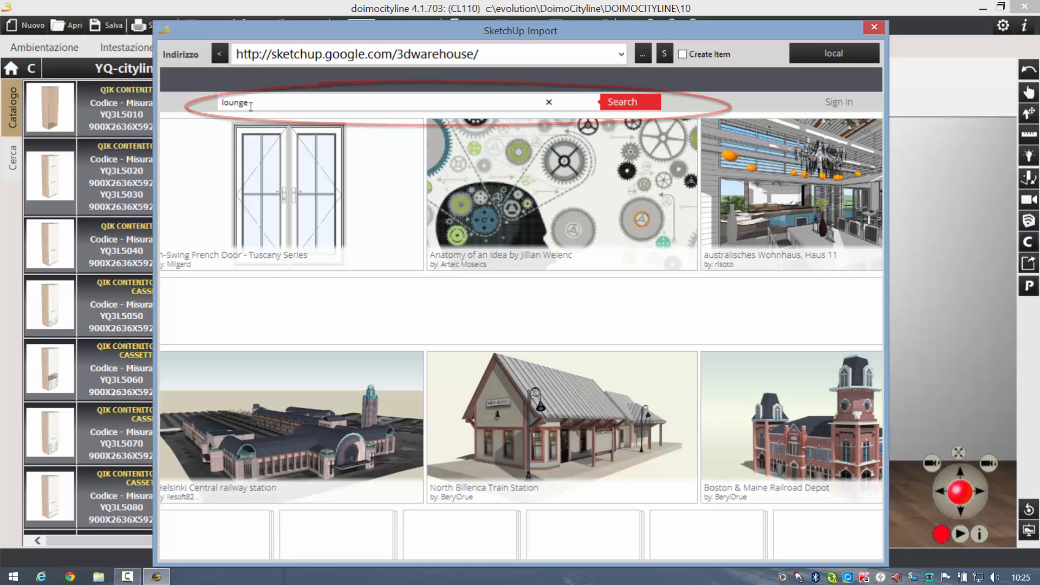
key("Return")
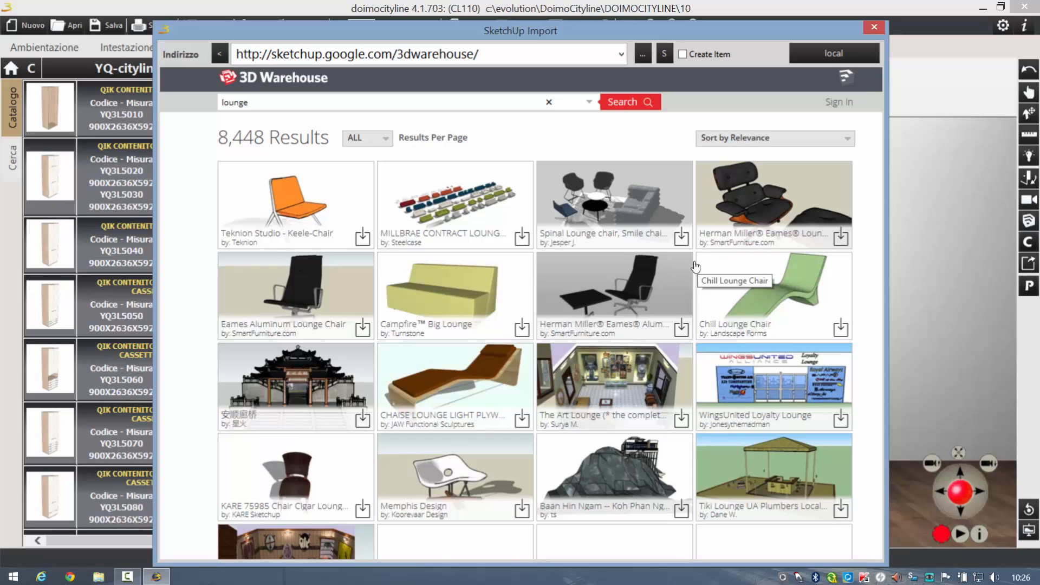
Preview the Herman Miller Eames Aluminum Lounge Chair and Ottoman in 3D and download it into the room
left_click(631, 287)
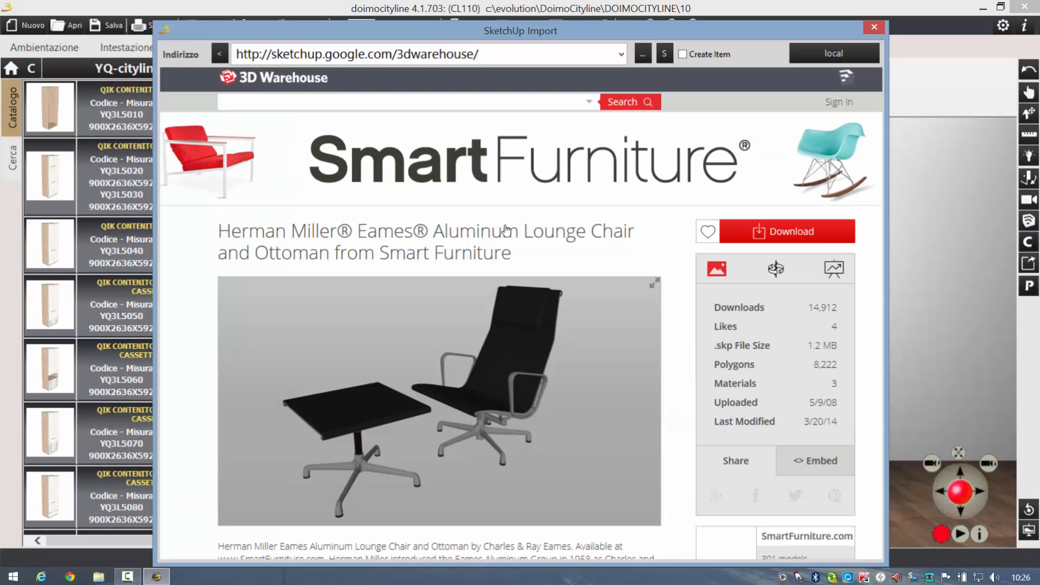
left_click(776, 269)
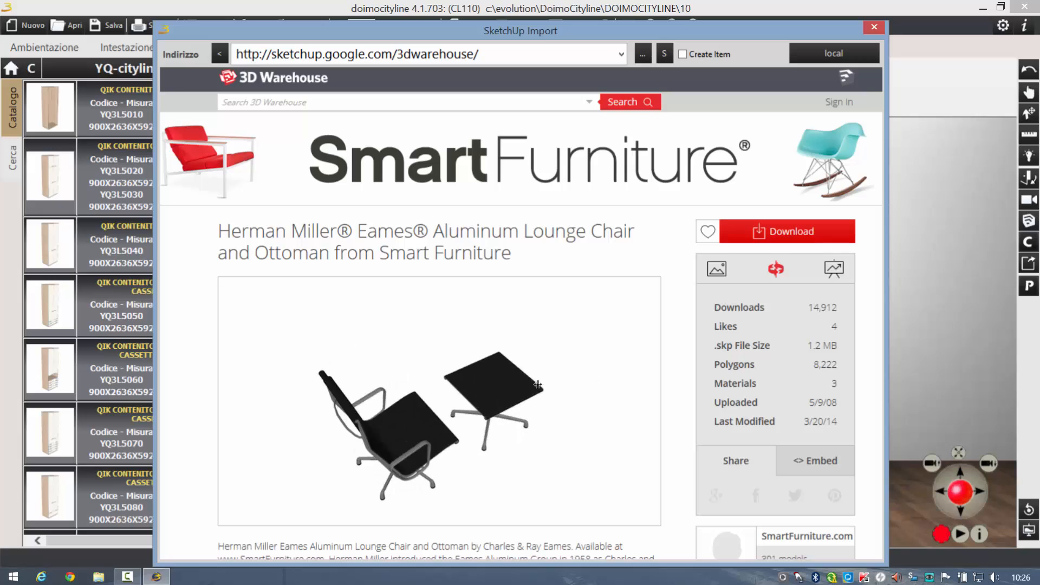
left_click(752, 237)
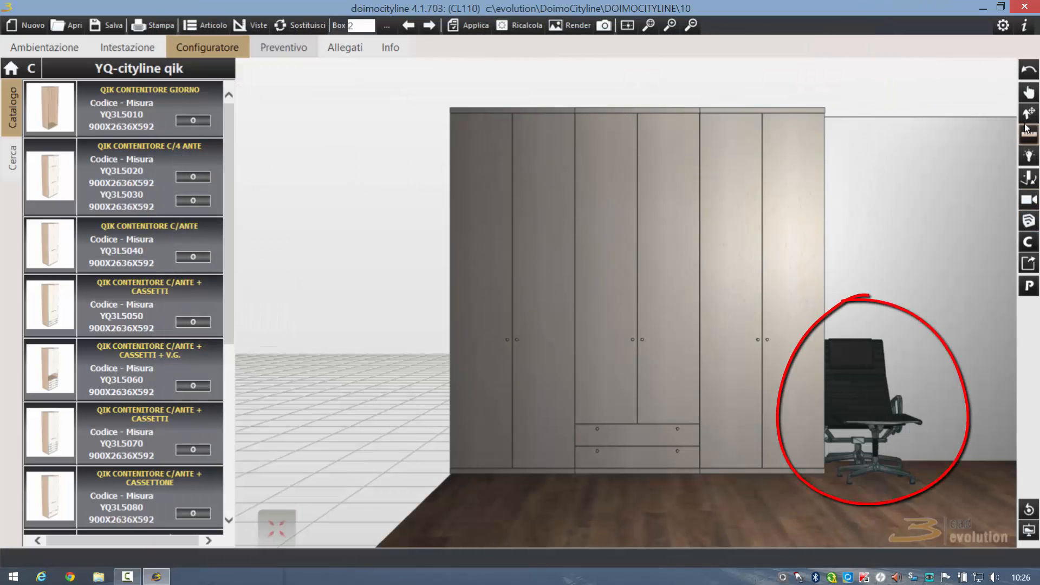
Move the black lounge chair and ottoman forward, about 1874 mm out from the back wall
left_click(916, 411)
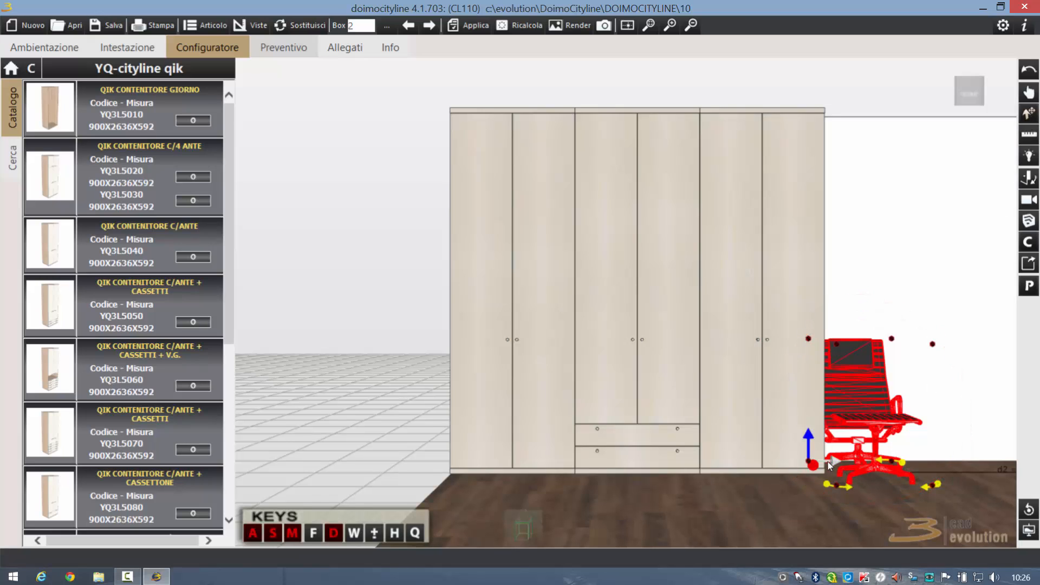
left_click_drag(823, 476, 887, 534)
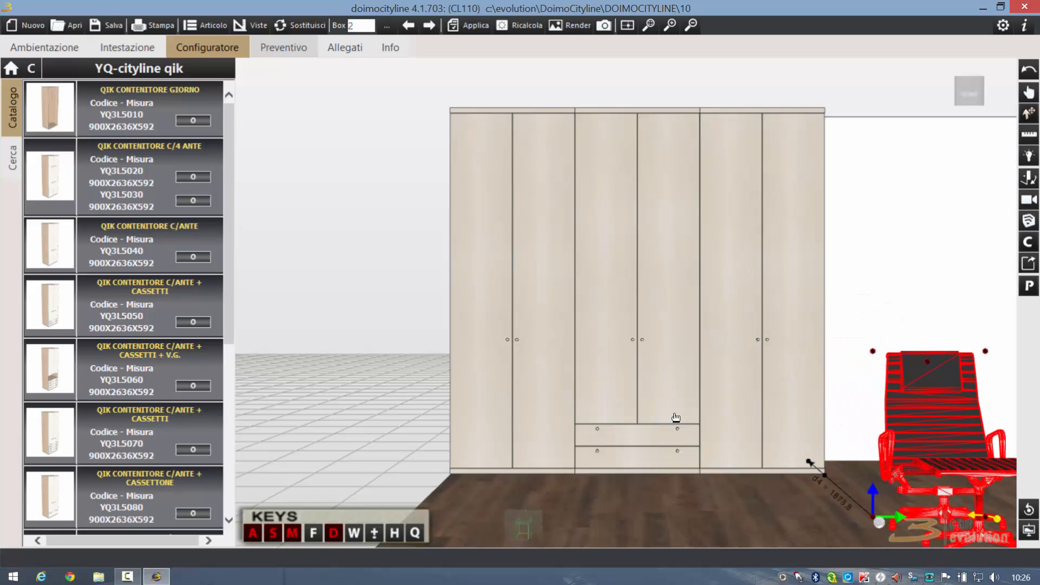
left_click(1031, 97)
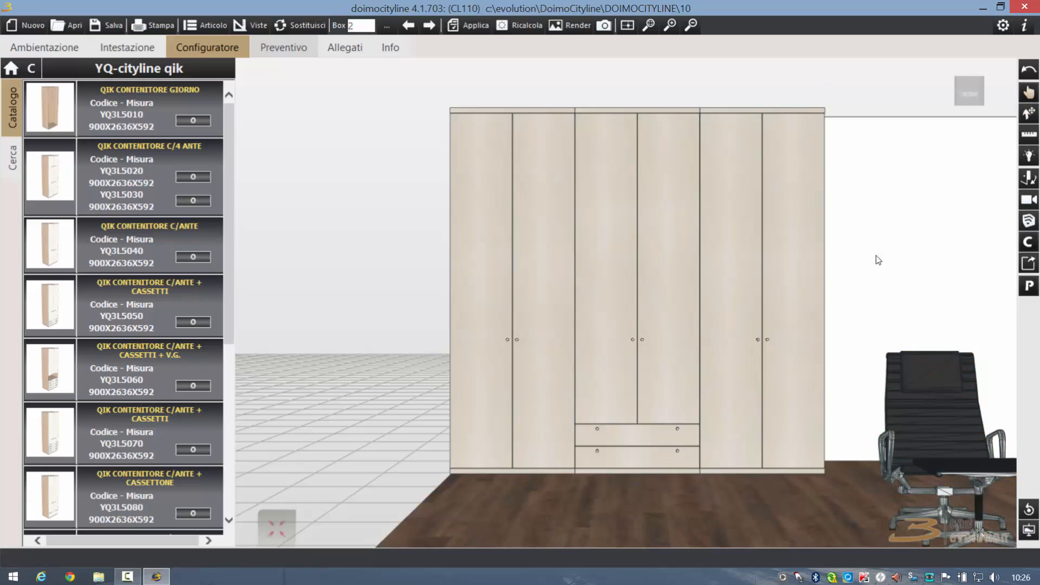
Delete the black aluminum lounge chair and ottoman from the room
left_click_drag(769, 321, 994, 253)
left_click(1031, 114)
left_click(836, 370)
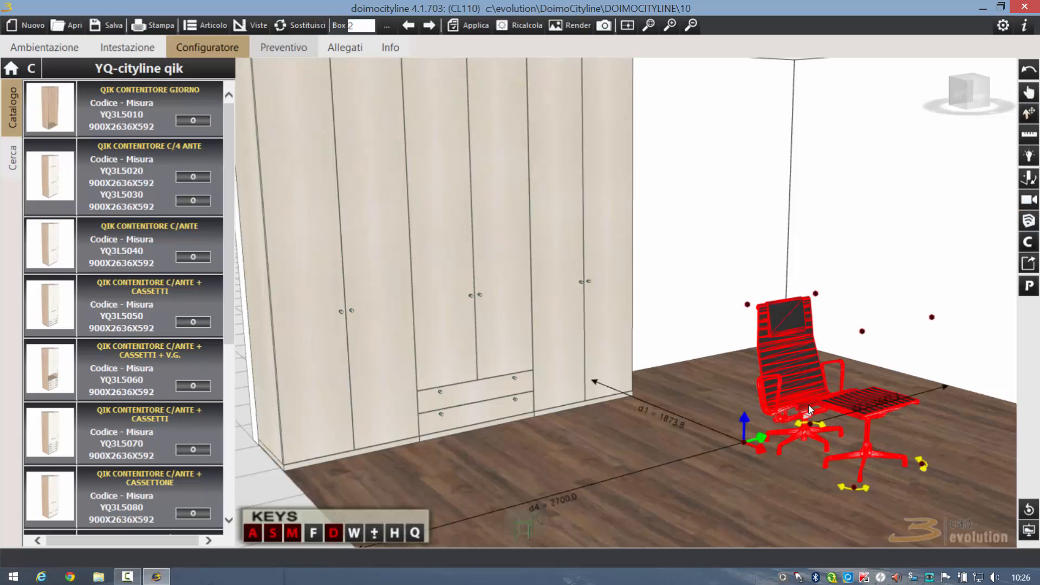
key("Delete")
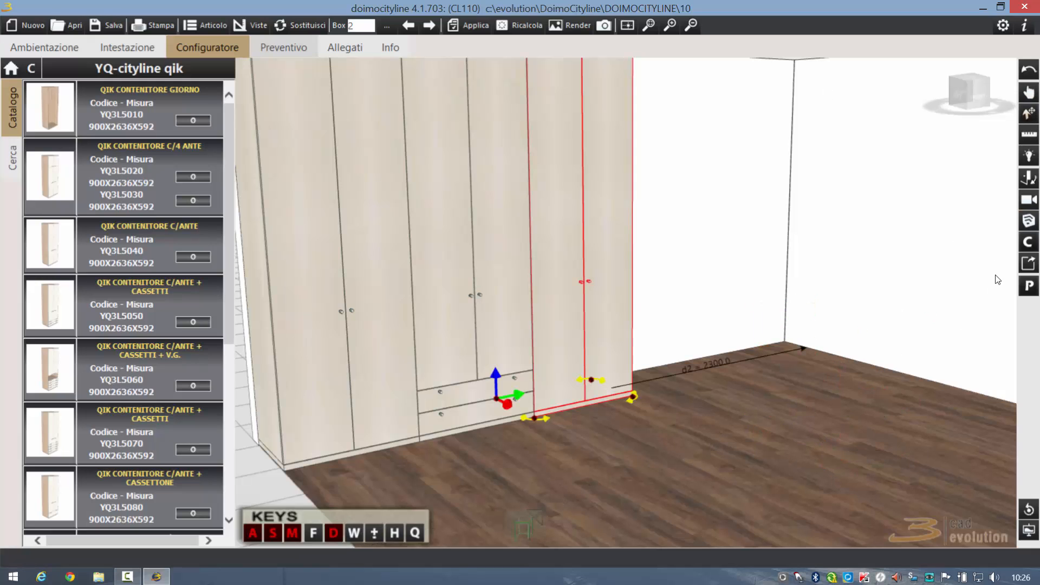
Insert the locally saved Eames Lounge with Ottoman SketchUp model and move it forward, away from the wardrobe
left_click(1027, 222)
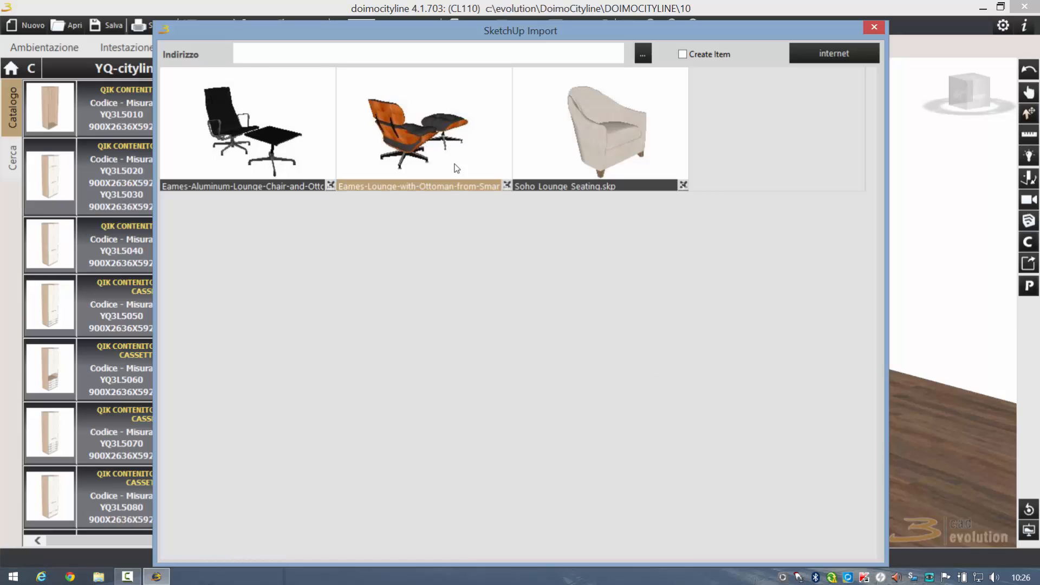
left_click(409, 157)
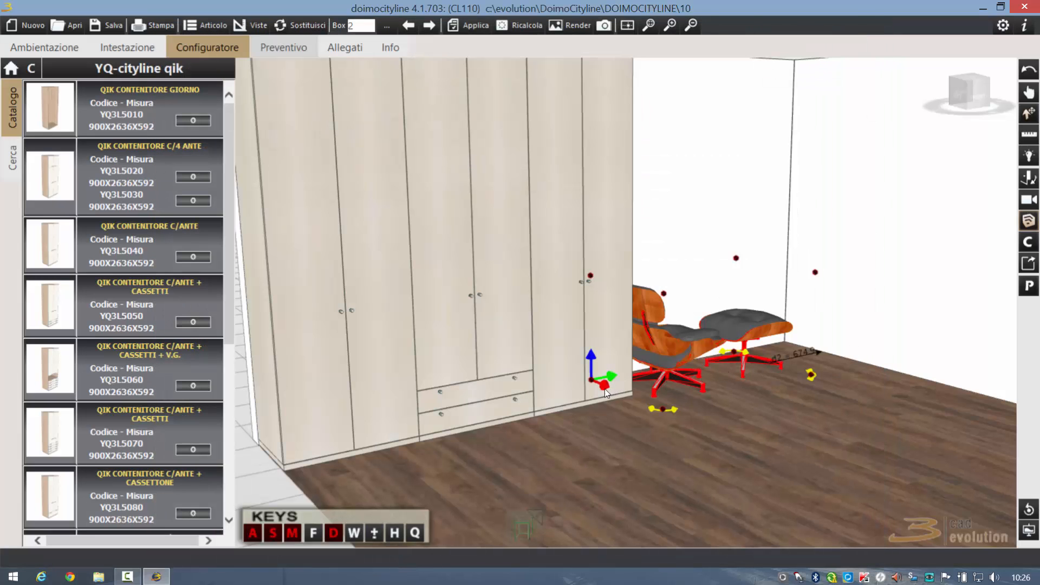
left_click(603, 383)
left_click(665, 354)
left_click_drag(605, 384, 740, 436)
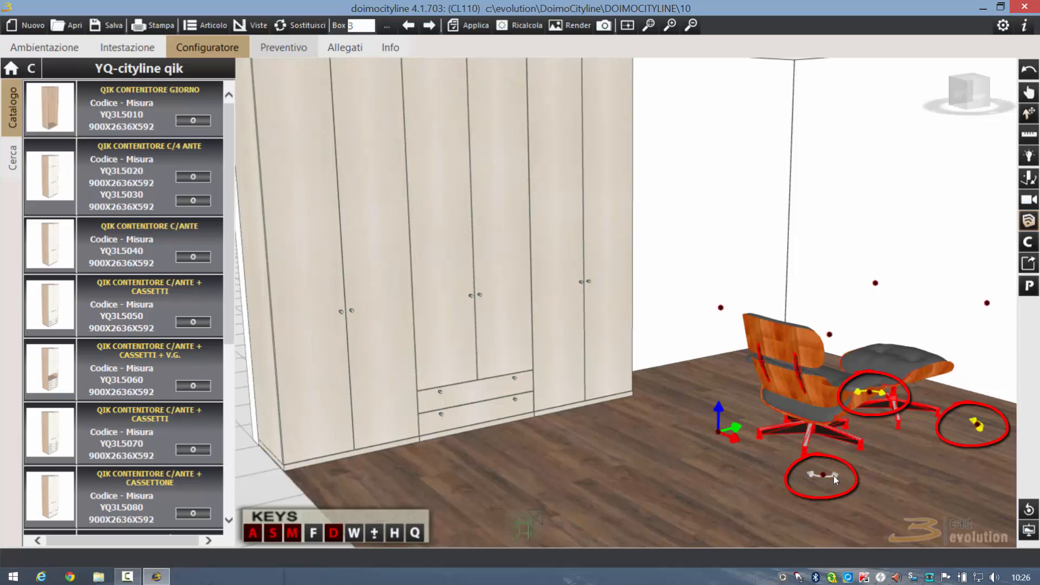
Rotate the Eames lounge and ottoman to face into the room, and view them together with the wardrobe
left_click_drag(834, 476, 696, 404)
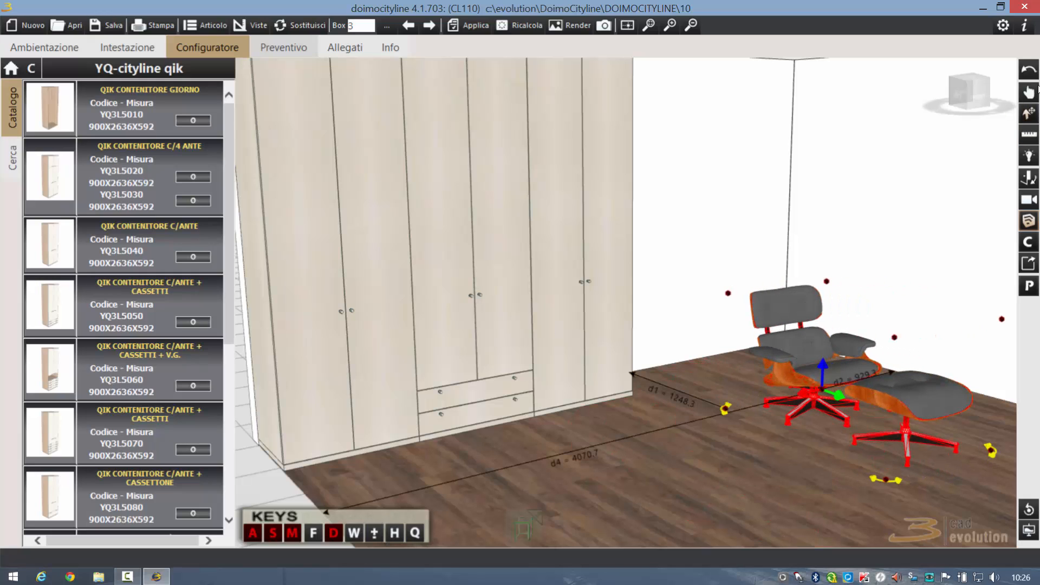
left_click(1031, 95)
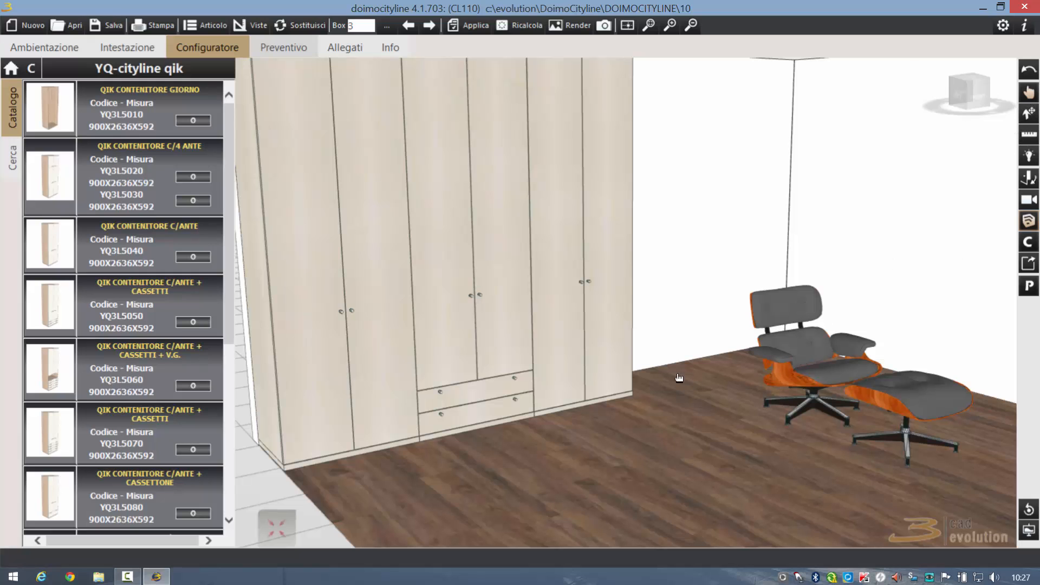
left_click_drag(680, 378, 667, 364)
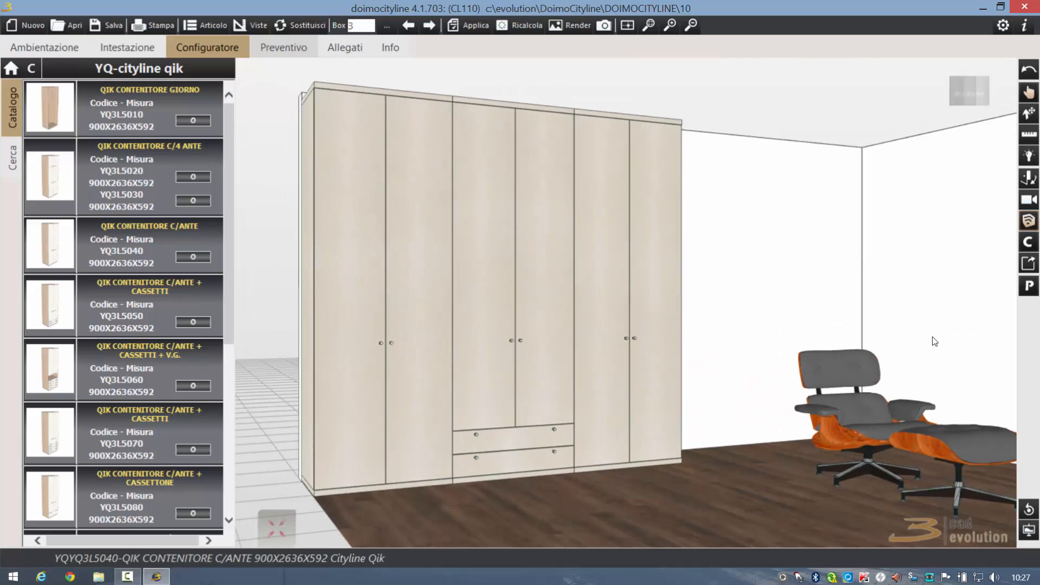
Switch to the 999-Archetipi accessories catalogue and open Persone E Vestiti, Persone, Uomo
left_click(31, 69)
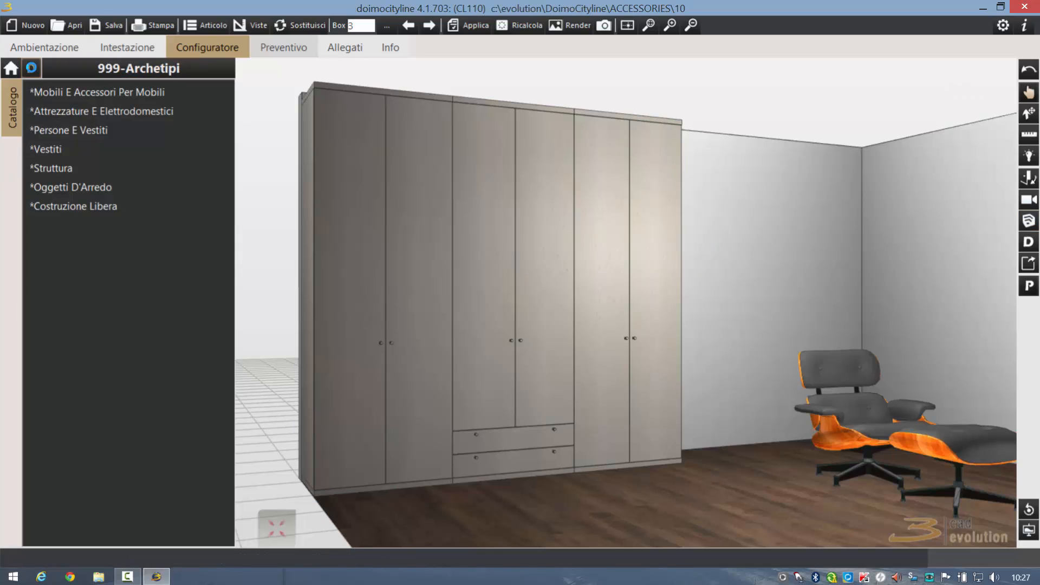
left_click(114, 111)
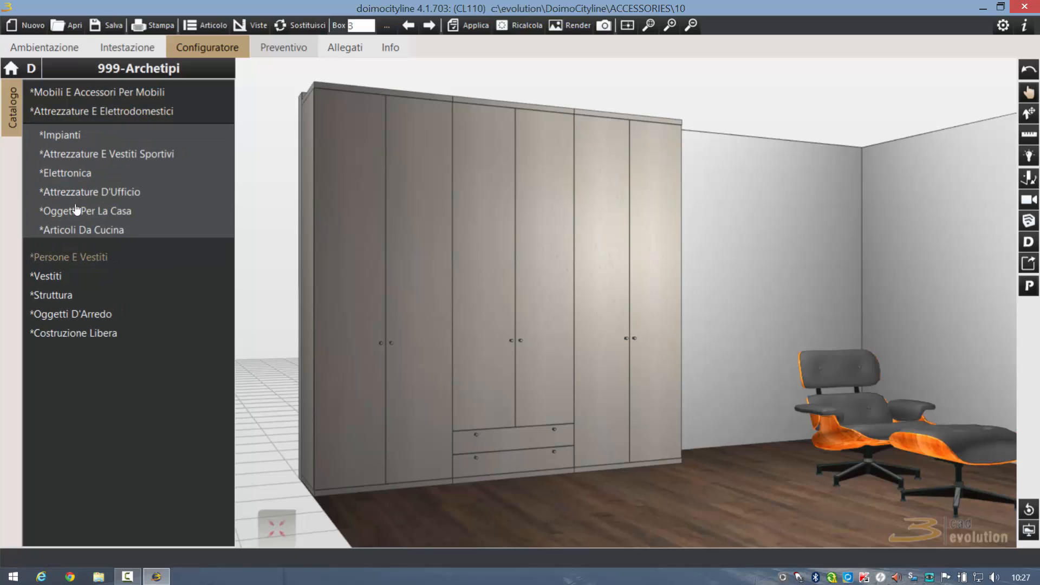
left_click(86, 257)
left_click(54, 155)
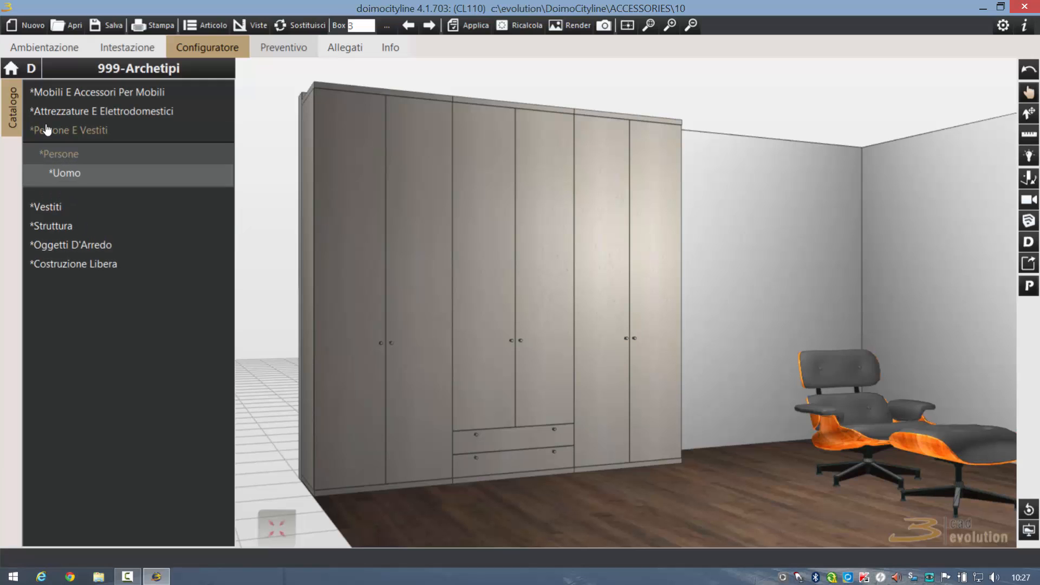
left_click(79, 173)
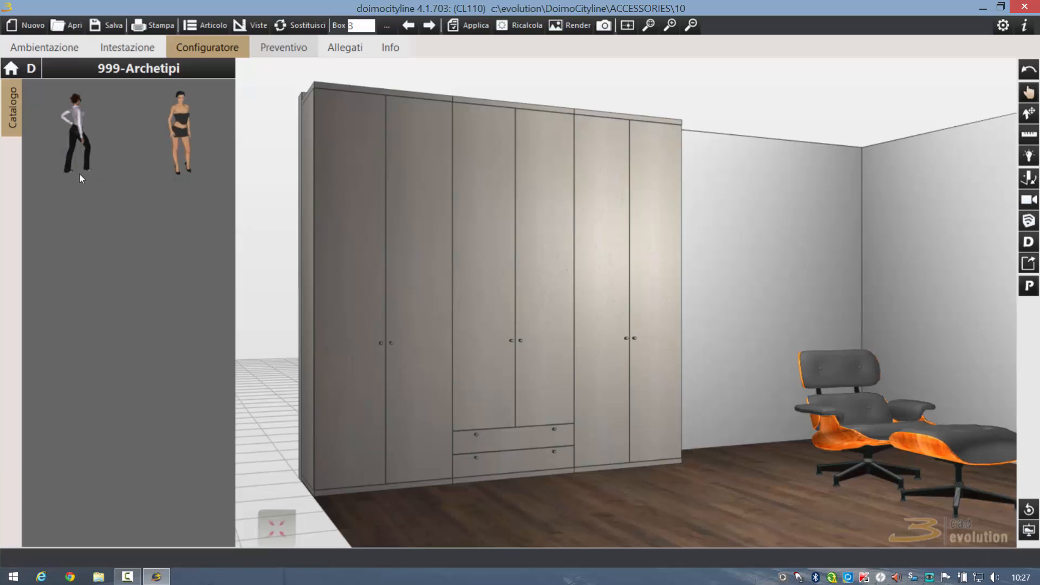
Place the woman in black trousers on the floor in front of the wardrobe and close her article settings
left_click(76, 130)
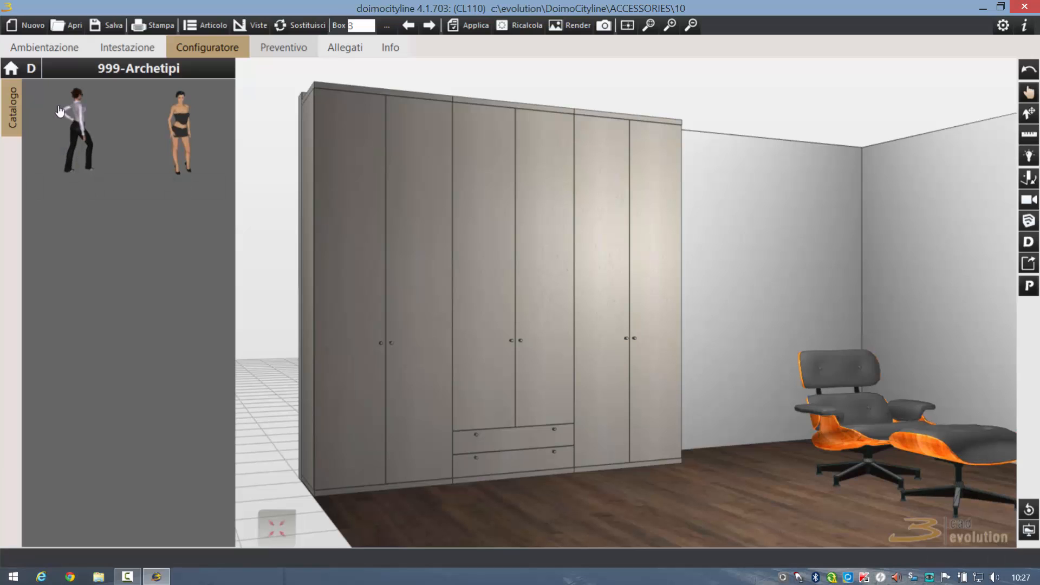
left_click(698, 511)
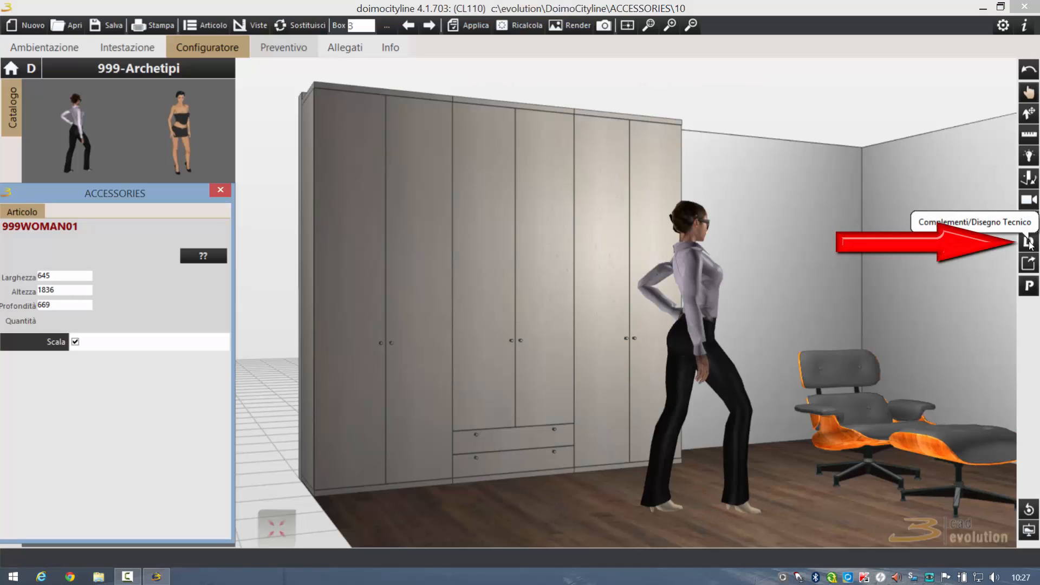
left_click(1030, 244)
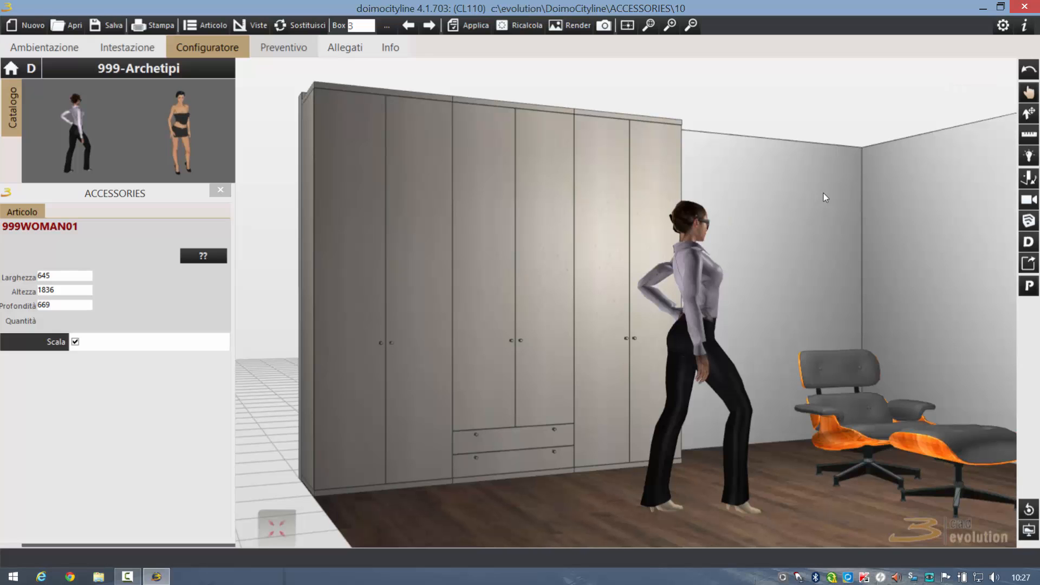
left_click(219, 194)
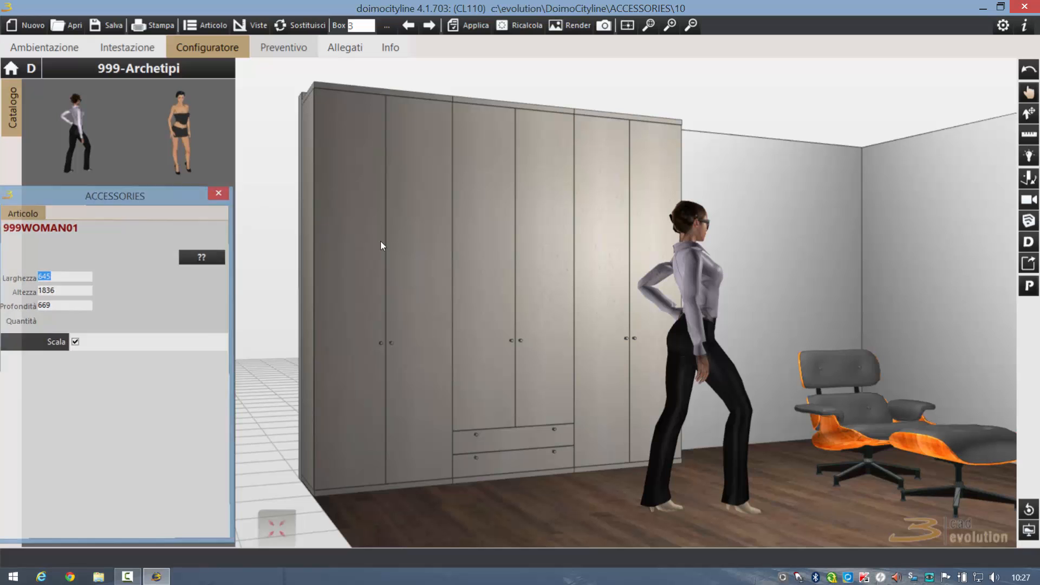
Export the furnished room to 3DS format, open the export folder to view the generated files, and close it
left_click_drag(879, 285, 829, 288)
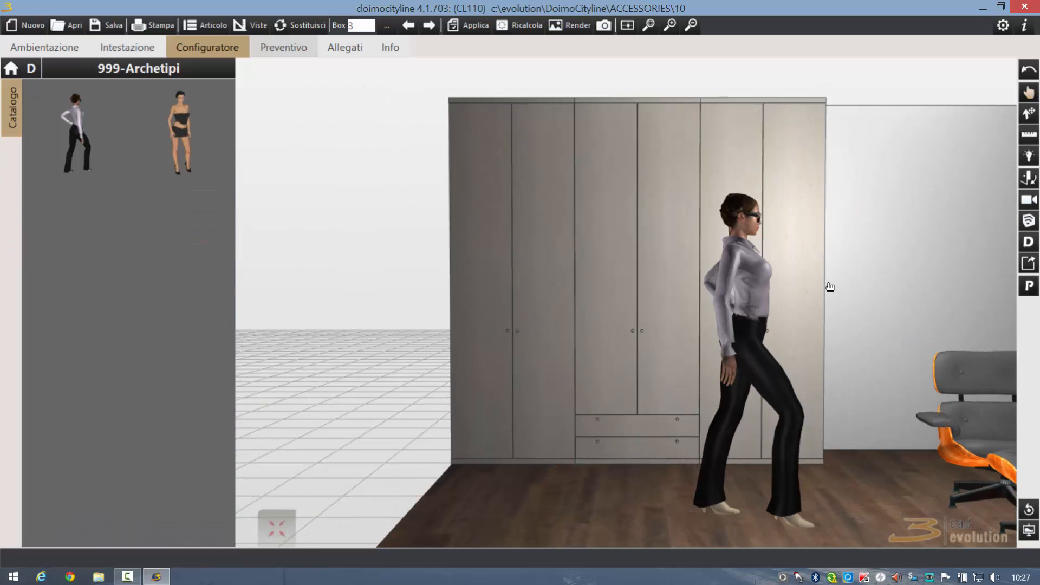
middle_click_drag(837, 298, 702, 244)
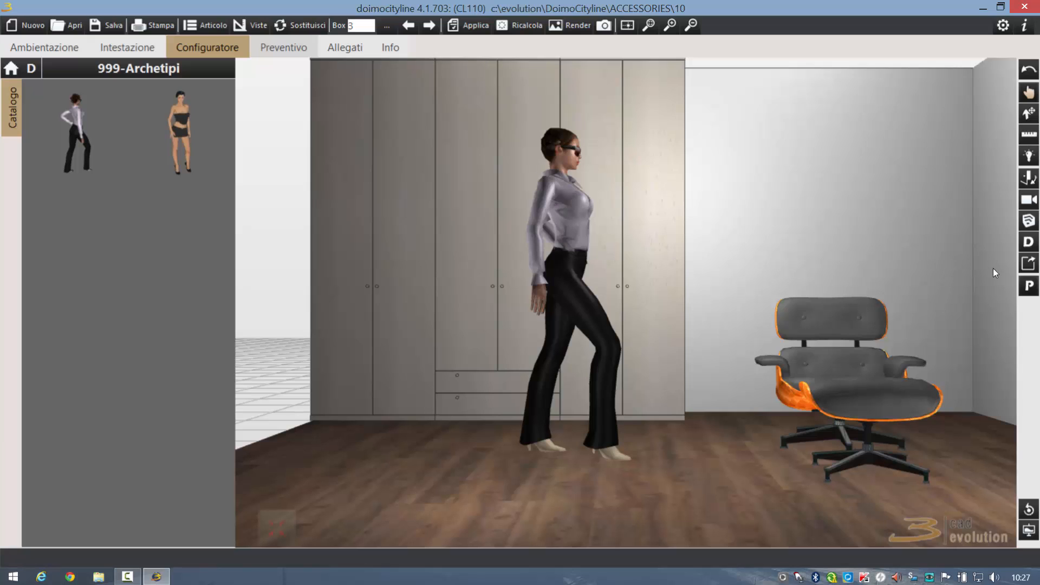
left_click(1029, 264)
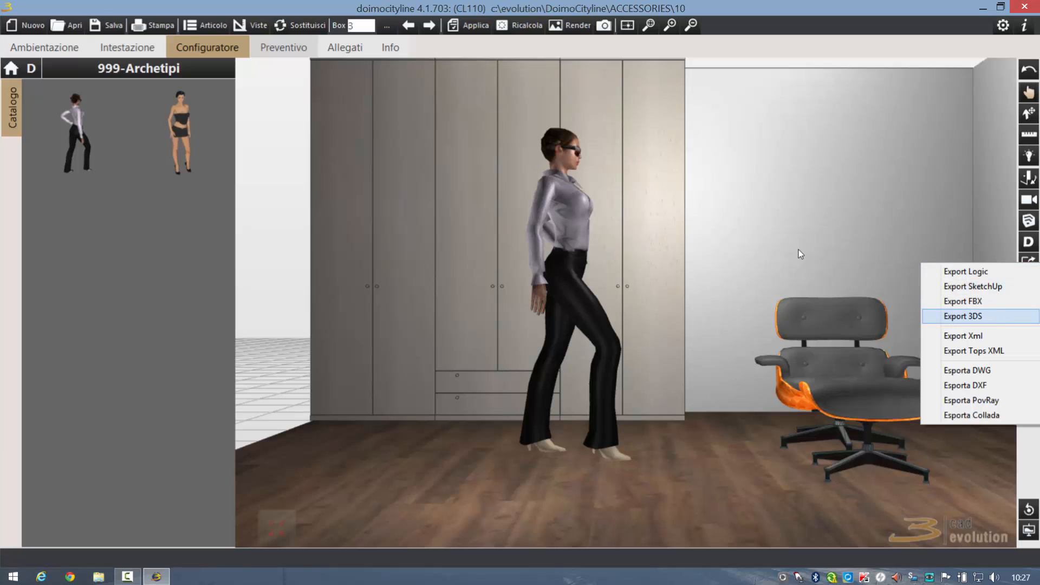
left_click(998, 313)
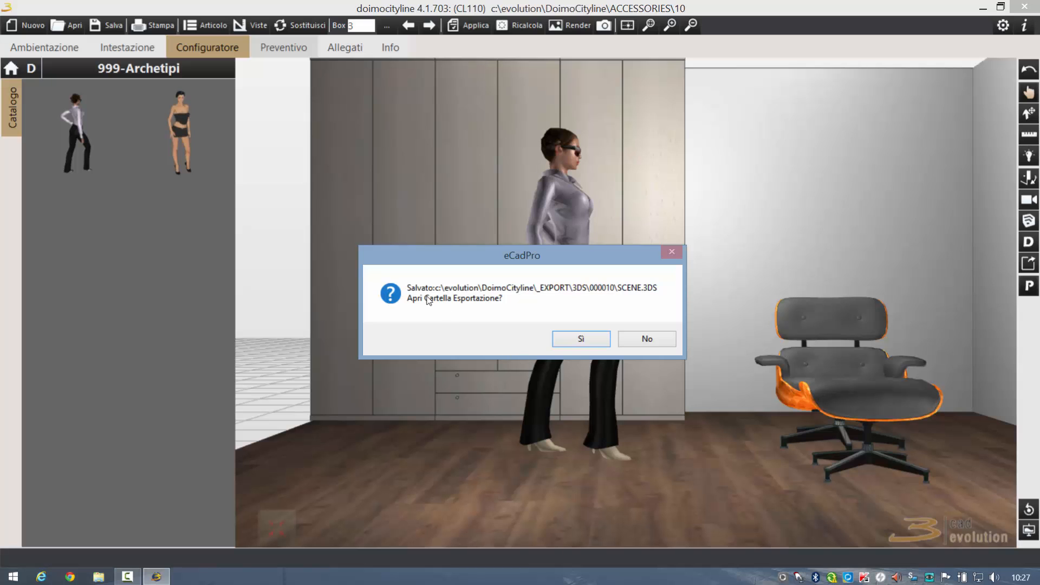
left_click(566, 342)
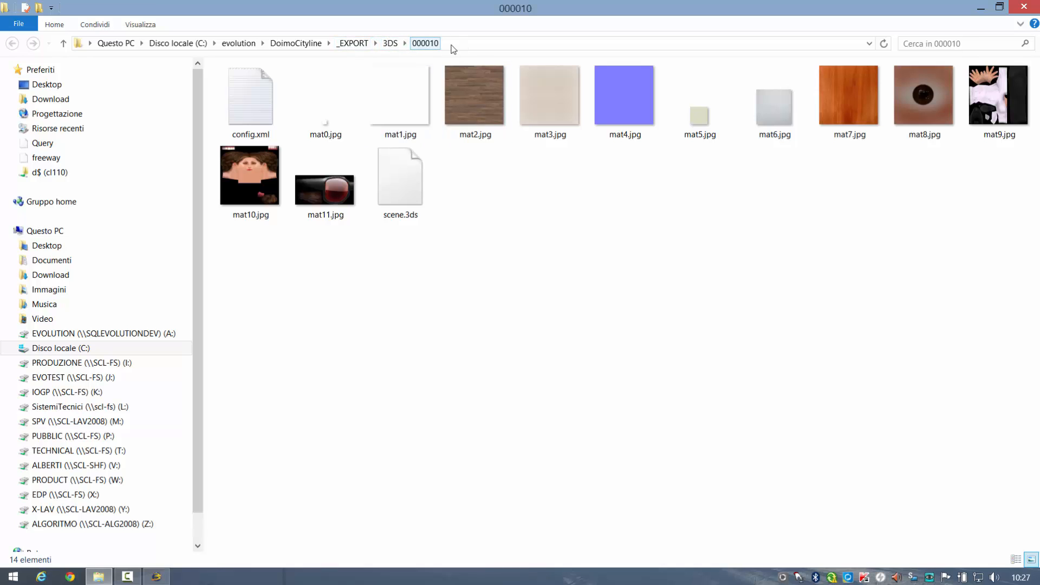
left_click(1023, 15)
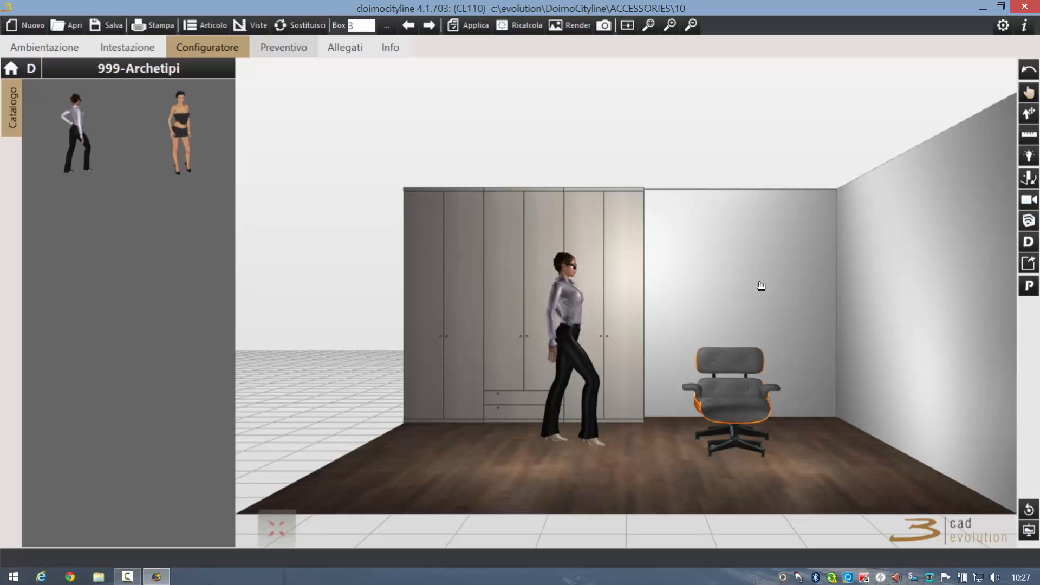
View the whole room from an angle in axonometric projection and return to perspective
middle_click_drag(760, 286, 833, 303)
scroll(906, 305, "down", 1)
left_click(1028, 287)
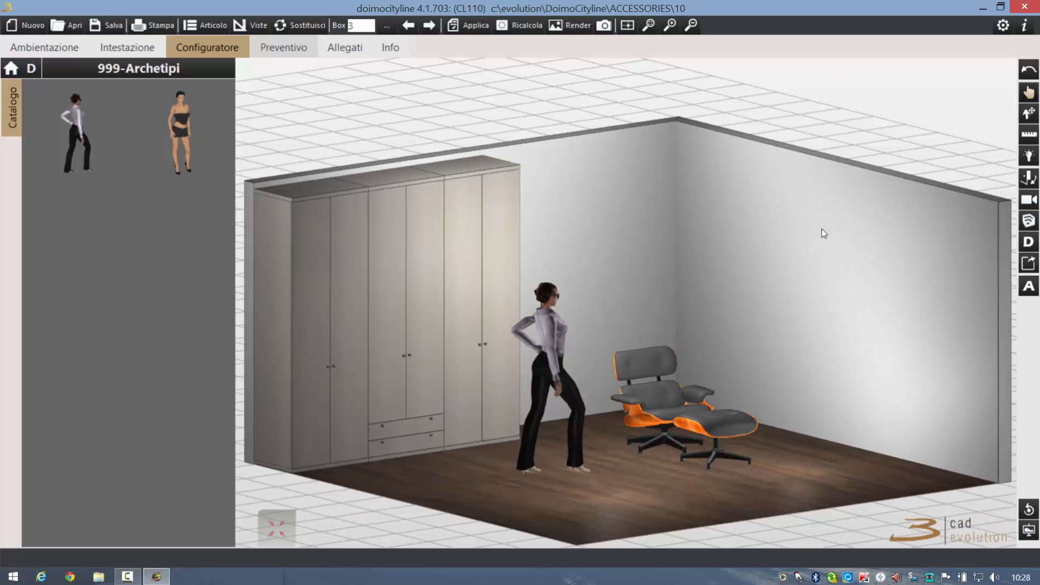
left_click(1029, 287)
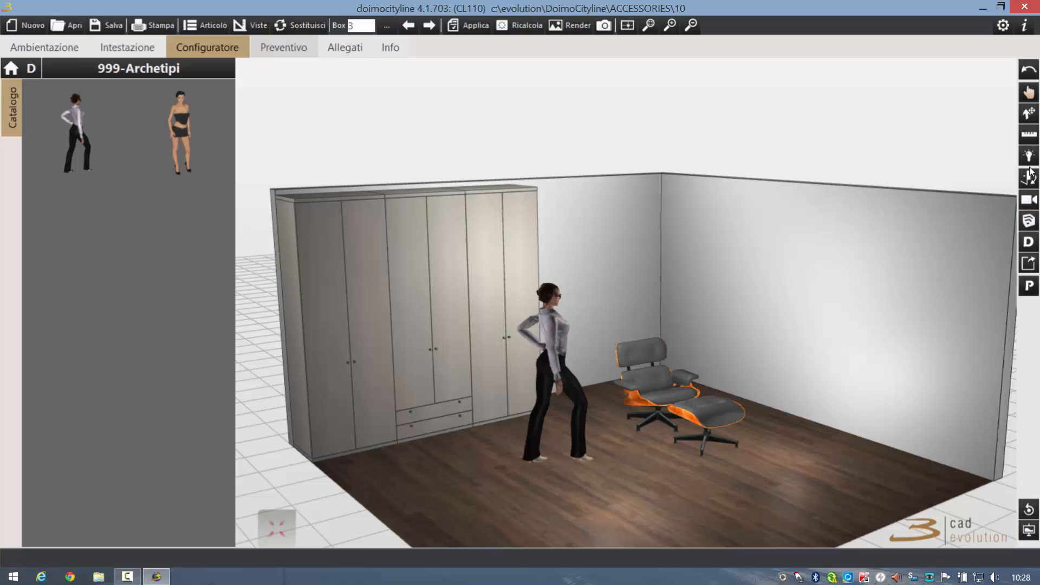